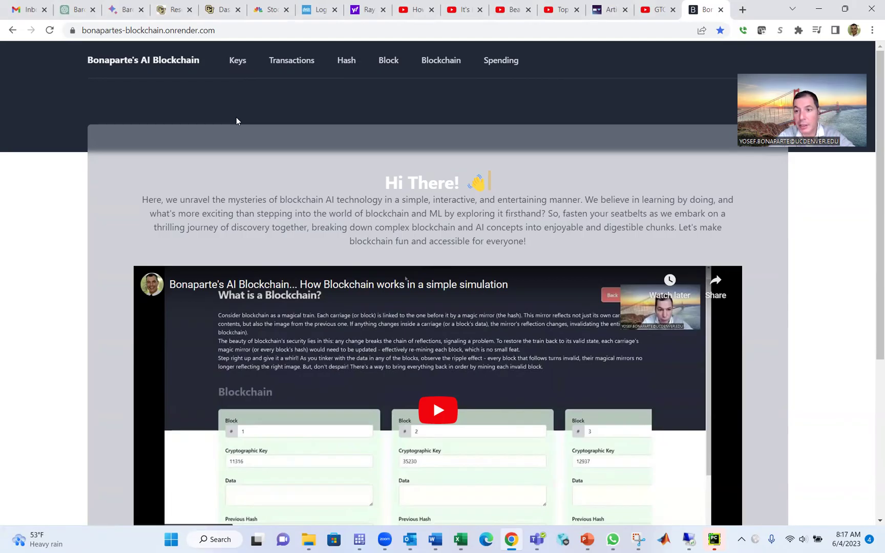
pyautogui.click(241, 61)
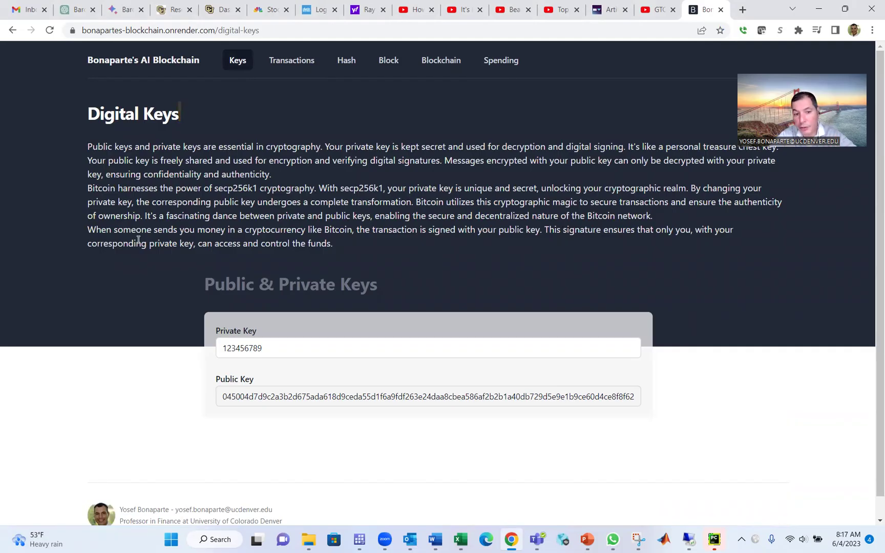
pyautogui.click(273, 348)
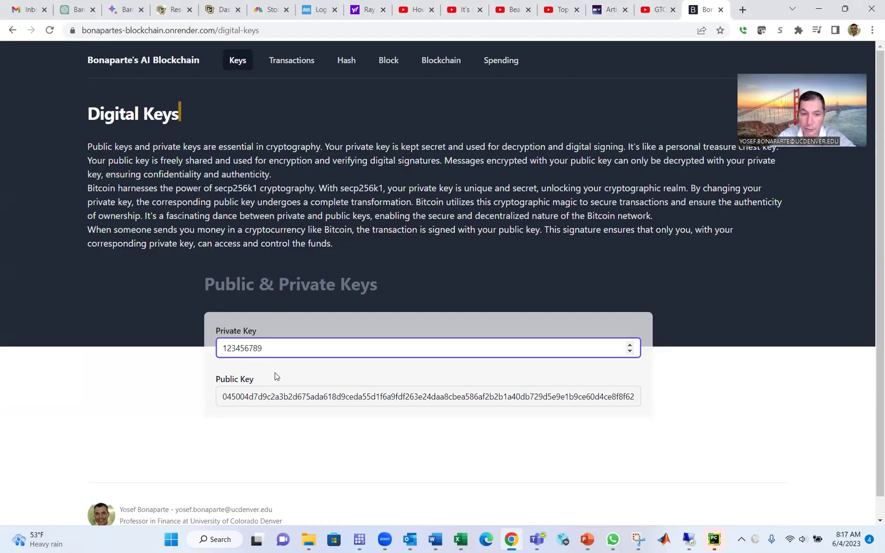
pyautogui.press('BackSpace')
pyautogui.press('BackSpace')
pyautogui.press('BackSpace')
pyautogui.press('BackSpace')
pyautogui.press('BackSpace')
pyautogui.press('BackSpace')
pyautogui.press('BackSpace')
pyautogui.press('BackSpace')
pyautogui.press('BackSpace')
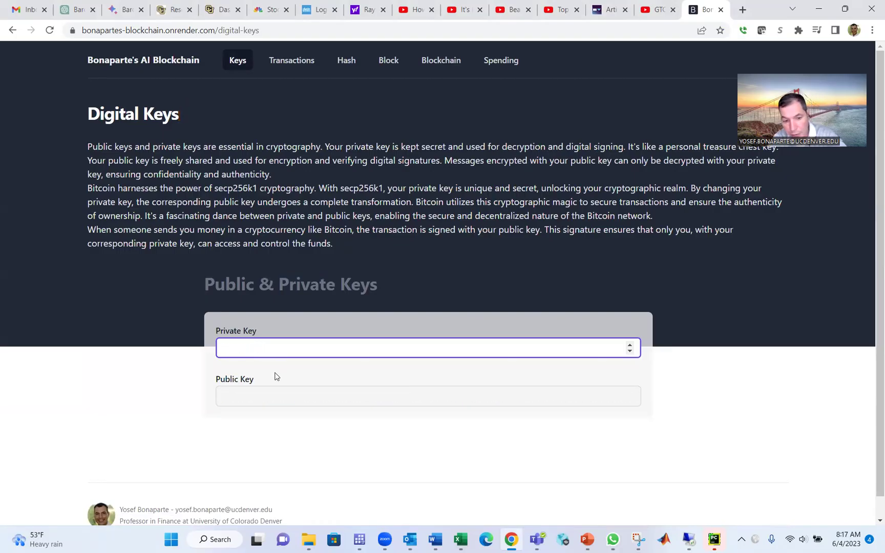
pyautogui.write('122455')
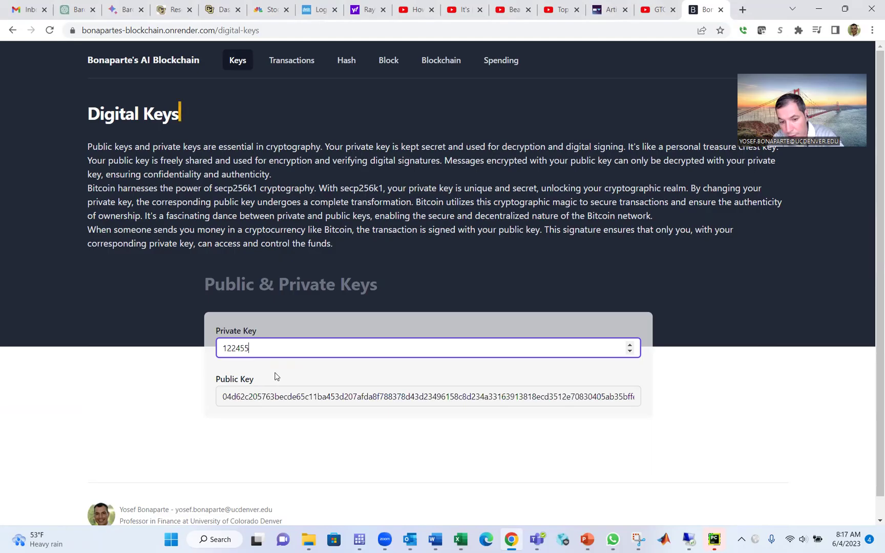
pyautogui.write('6')
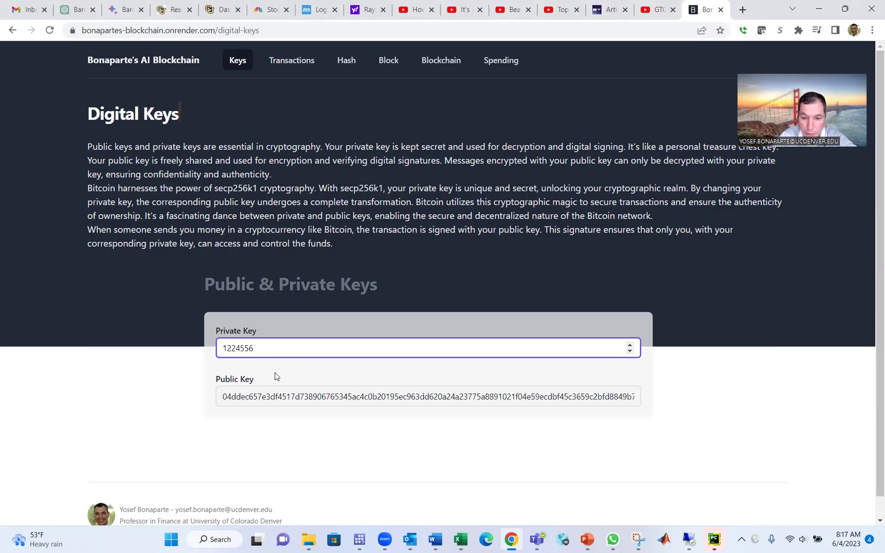
pyautogui.write('7')
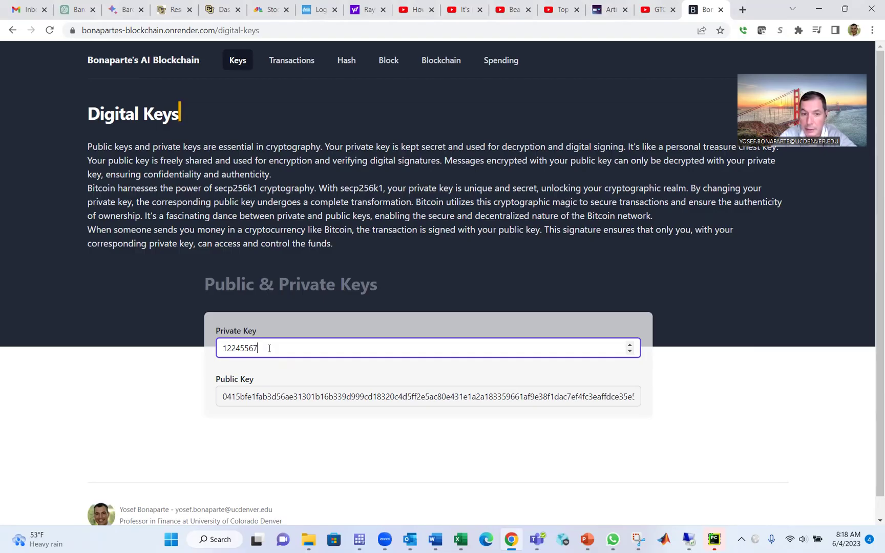
pyautogui.press('BackSpace')
pyautogui.write('8')
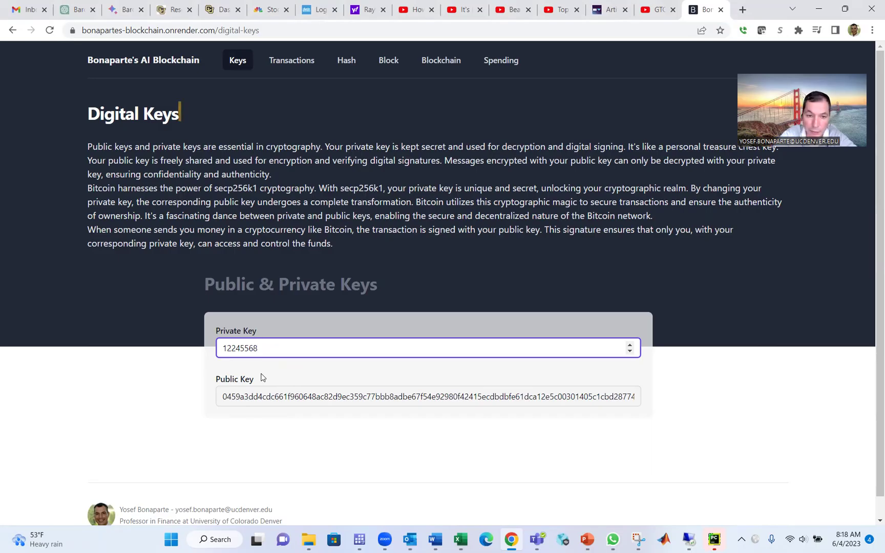
pyautogui.press('BackSpace')
pyautogui.write('3')
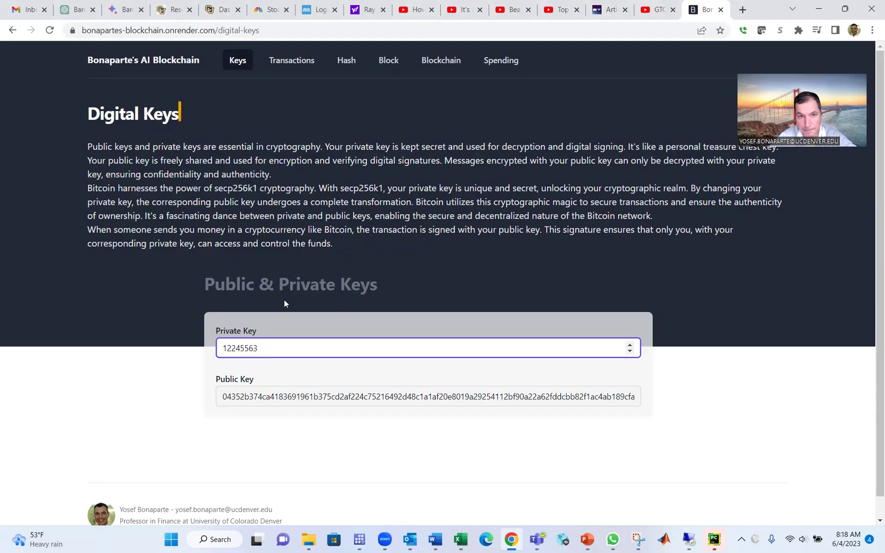
# On Transaction Validation, cut the amount to $10 and re-sign, showing verification fails.
pyautogui.click(290, 63)
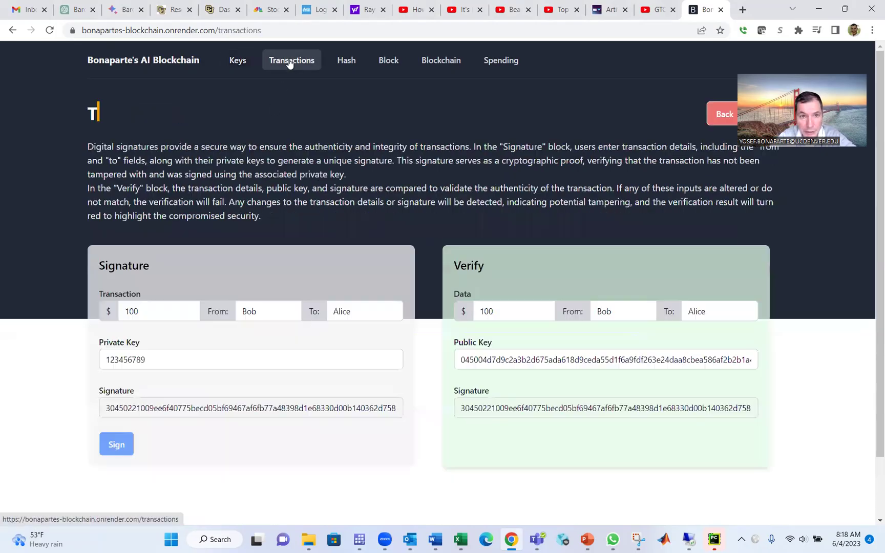
pyautogui.click(249, 312)
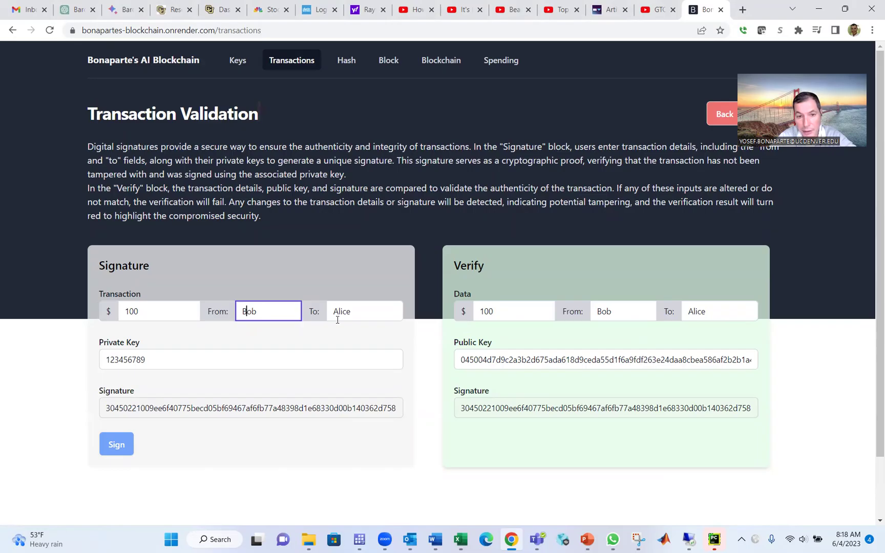
pyautogui.click(346, 312)
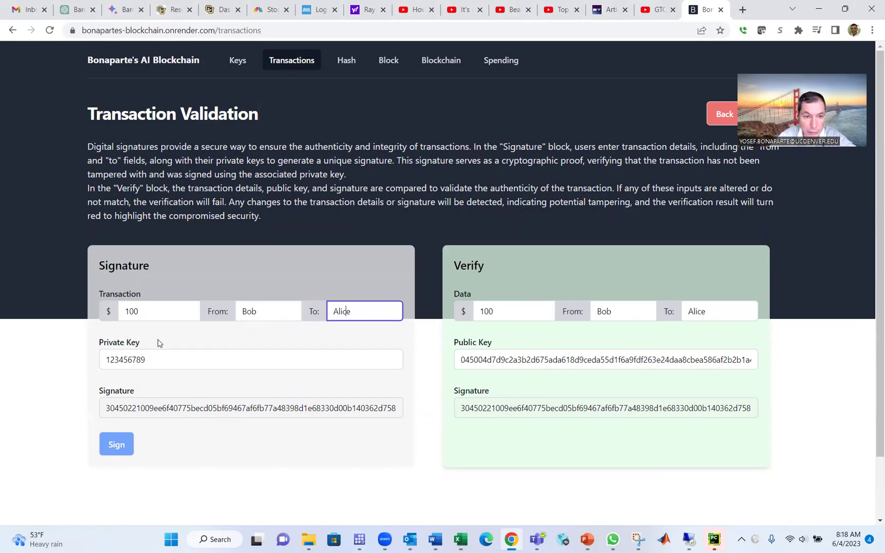
pyautogui.click(149, 313)
pyautogui.press('BackSpace')
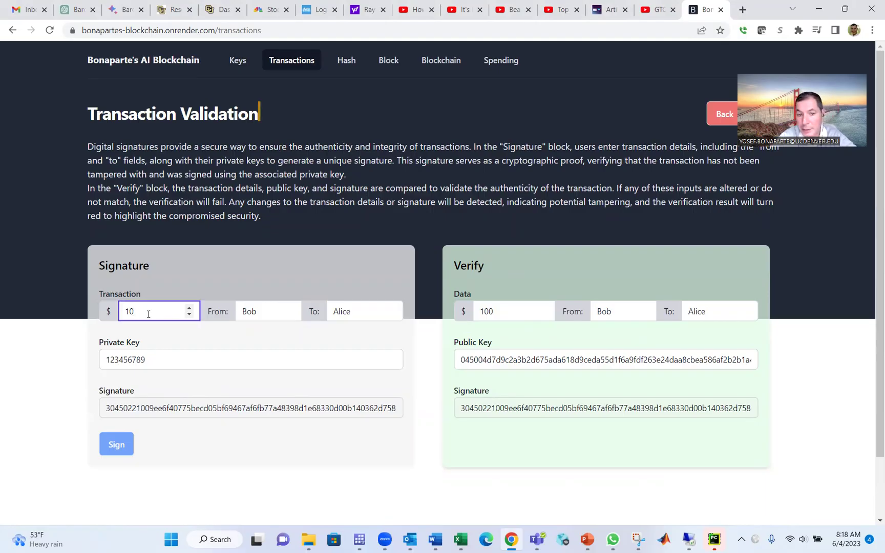
pyautogui.click(113, 444)
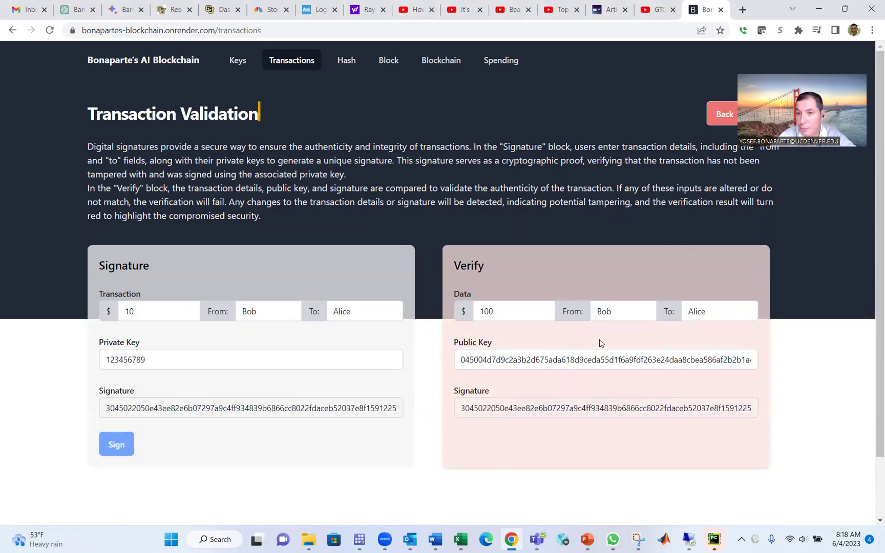
# Restore the amount to $100 and re-sign so the transaction verifies again.
pyautogui.click(151, 316)
pyautogui.write('0')
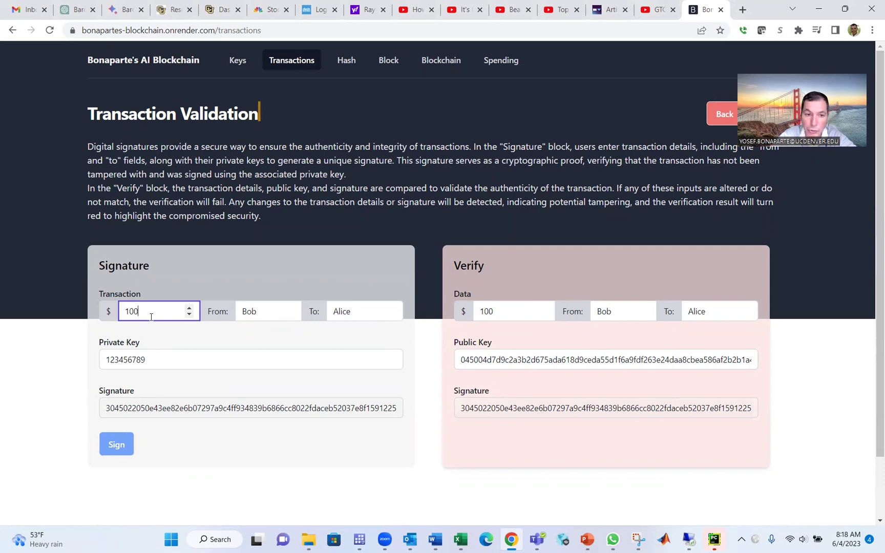
pyautogui.click(126, 449)
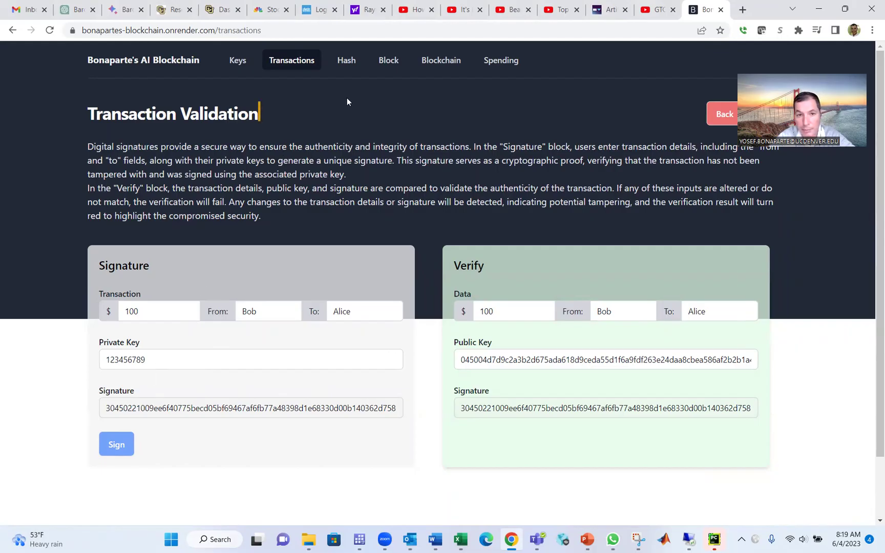
pyautogui.click(352, 61)
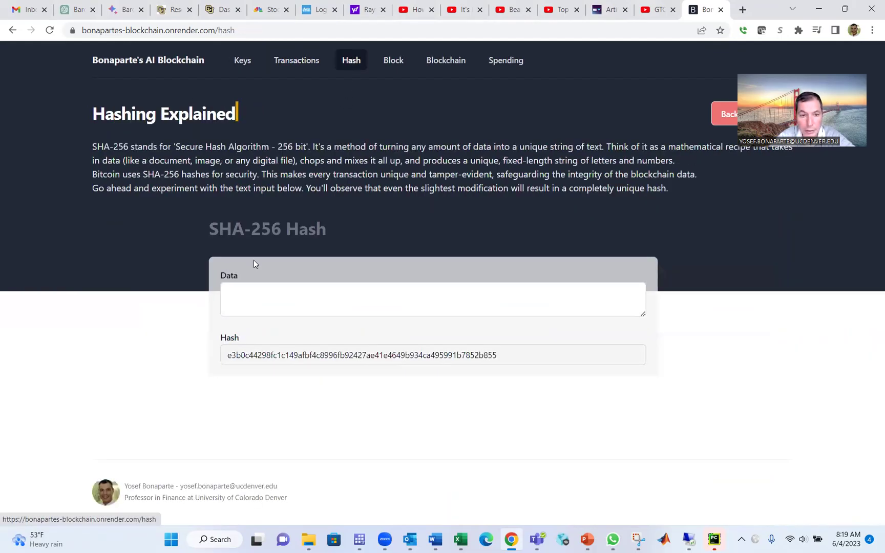
# Hash a sentence sending ETH between two people, fixing the recipient's name and changing 10 ETH to 12.
pyautogui.click(250, 283)
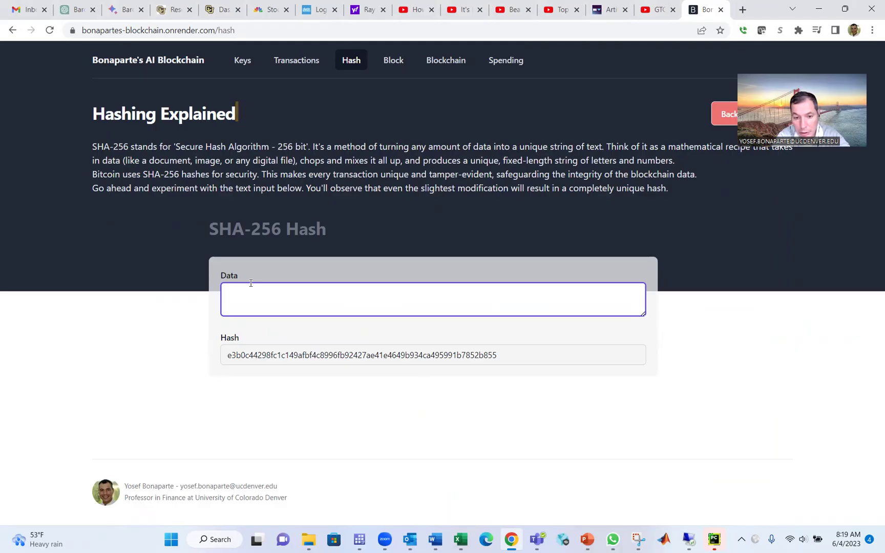
pyautogui.write('Yosef se')
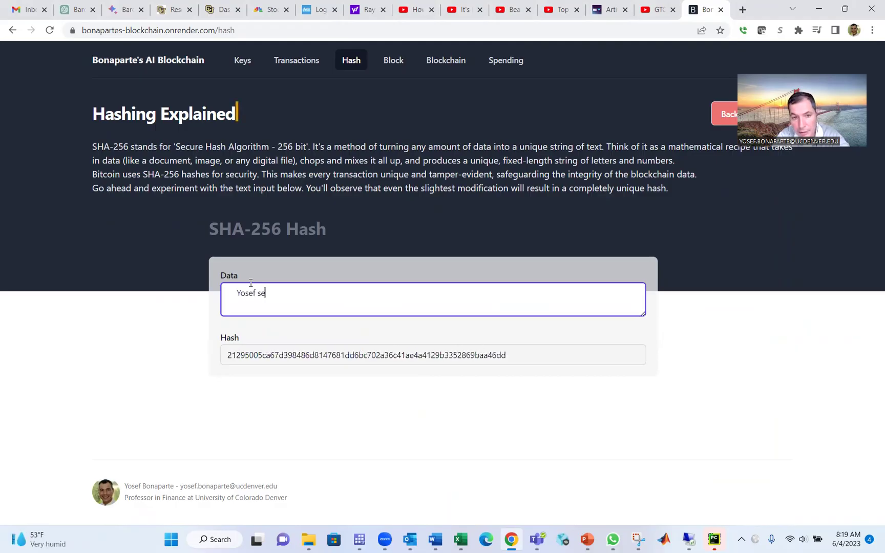
pyautogui.write('nt 10 ')
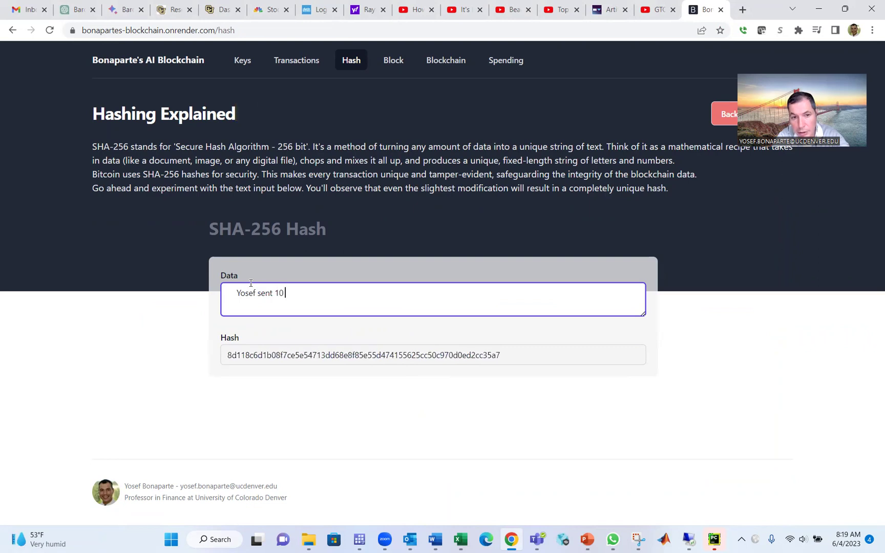
pyautogui.write('ETH to ')
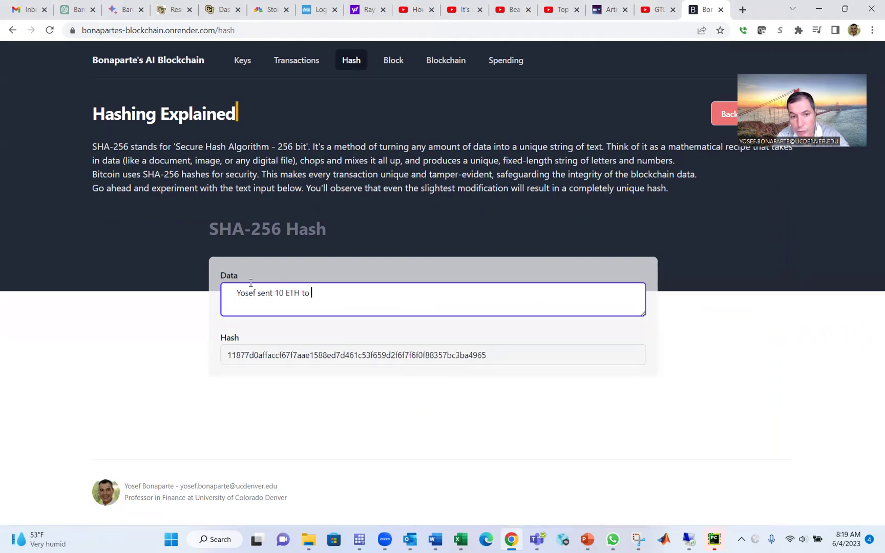
pyautogui.write('Sophia')
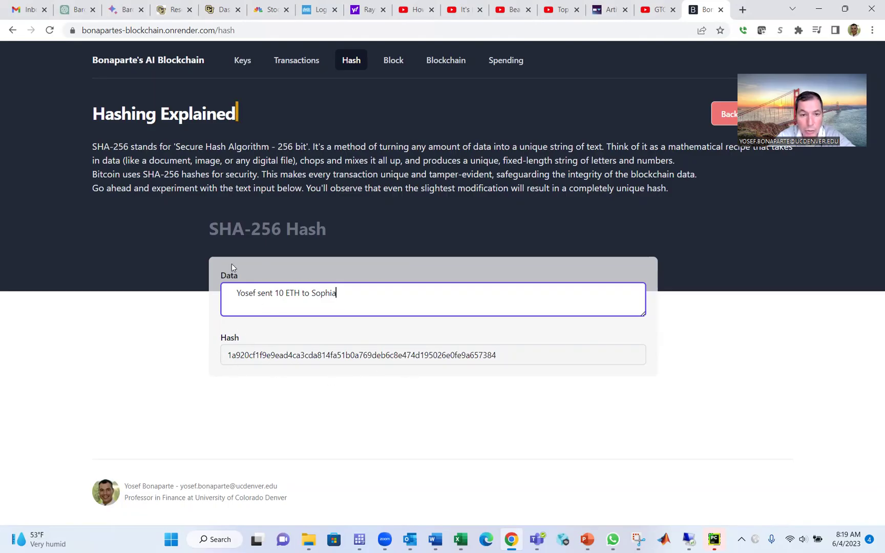
pyautogui.press('BackSpace')
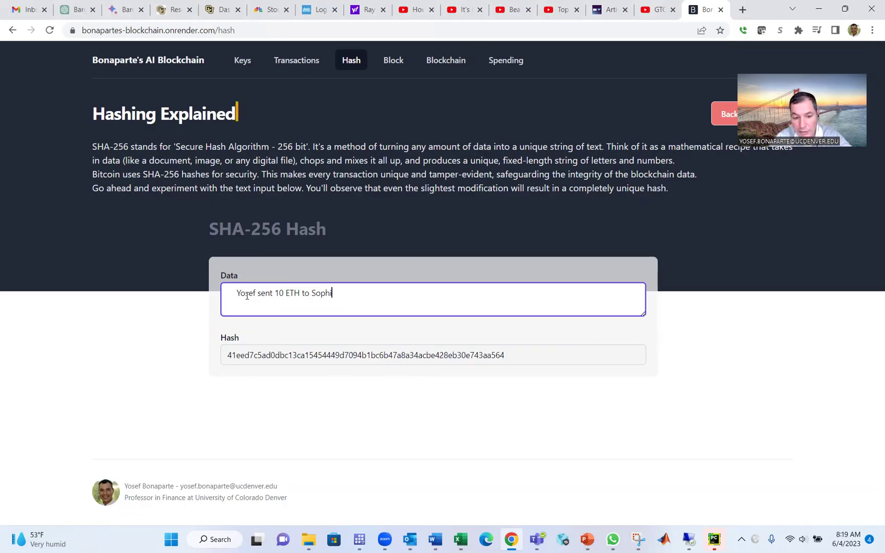
pyautogui.write('a')
pyautogui.press('Left')
pyautogui.press('Left')
pyautogui.press('Left')
pyautogui.press('Left')
pyautogui.press('Left')
pyautogui.press('Left')
pyautogui.press('Left')
pyautogui.press('Left')
pyautogui.press('Left')
pyautogui.press('Left')
pyautogui.press('Left')
pyautogui.press('Left')
pyautogui.press('Left')
pyautogui.press('Left')
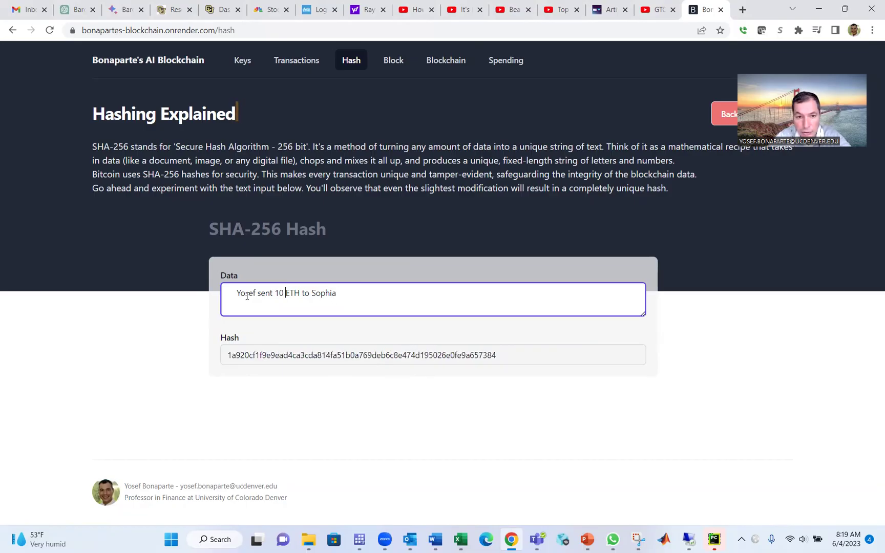
pyautogui.press('BackSpace')
pyautogui.write('2')
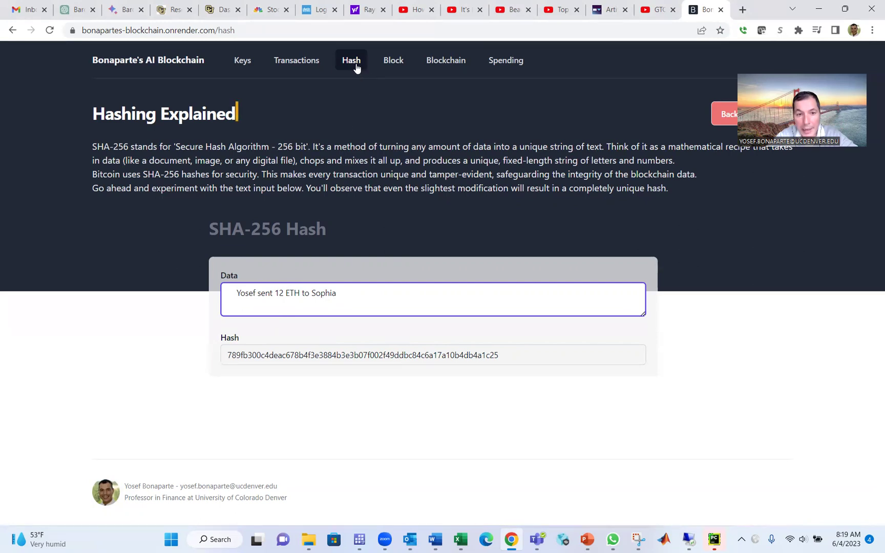
pyautogui.click(357, 303)
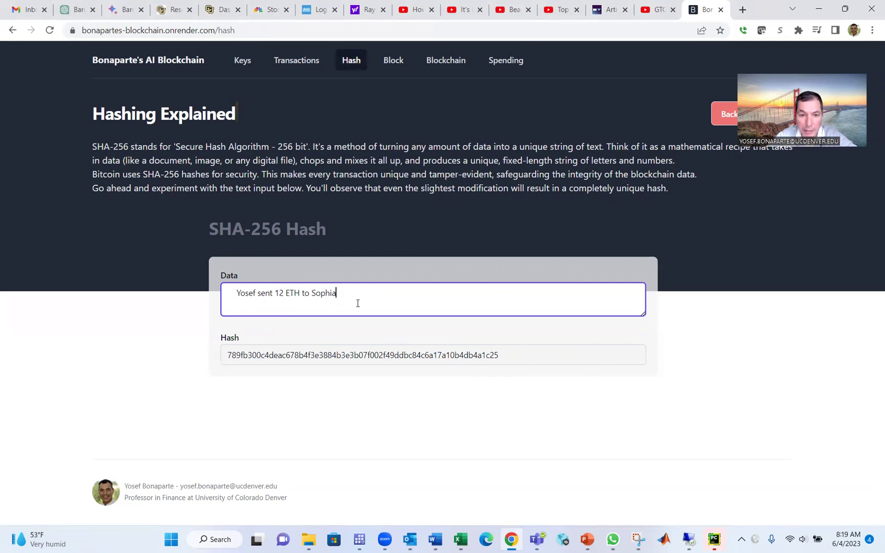
# On the Block page, type a sentence sending 10 ETH between two people into the block's data.
pyautogui.click(390, 62)
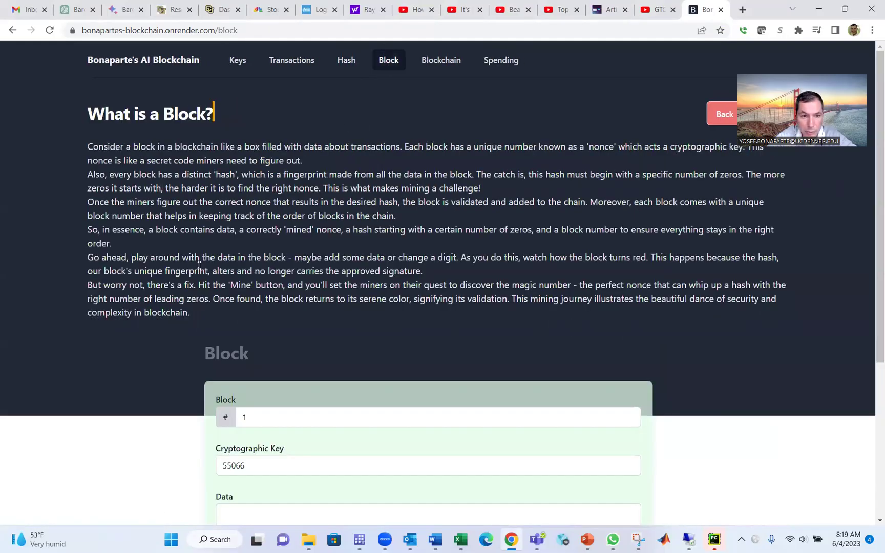
pyautogui.scroll(-3, 199, 265)
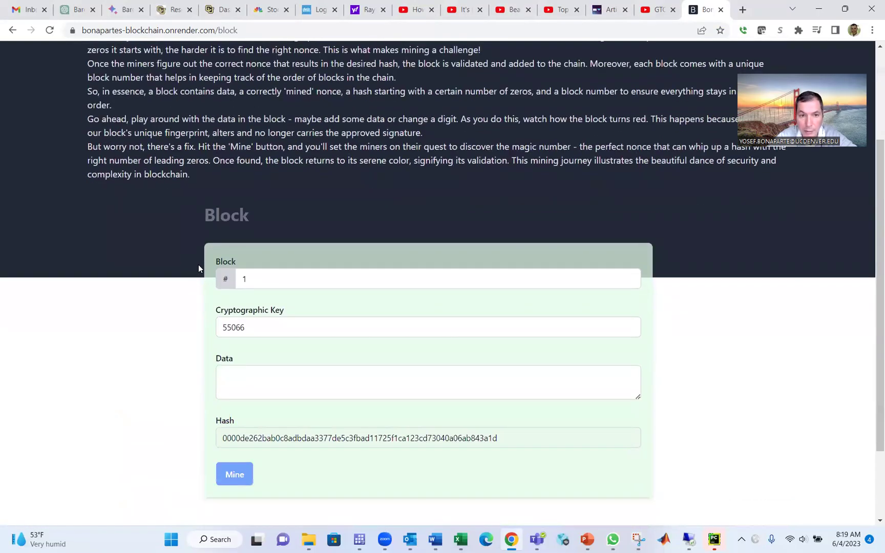
pyautogui.scroll(-1, 199, 265)
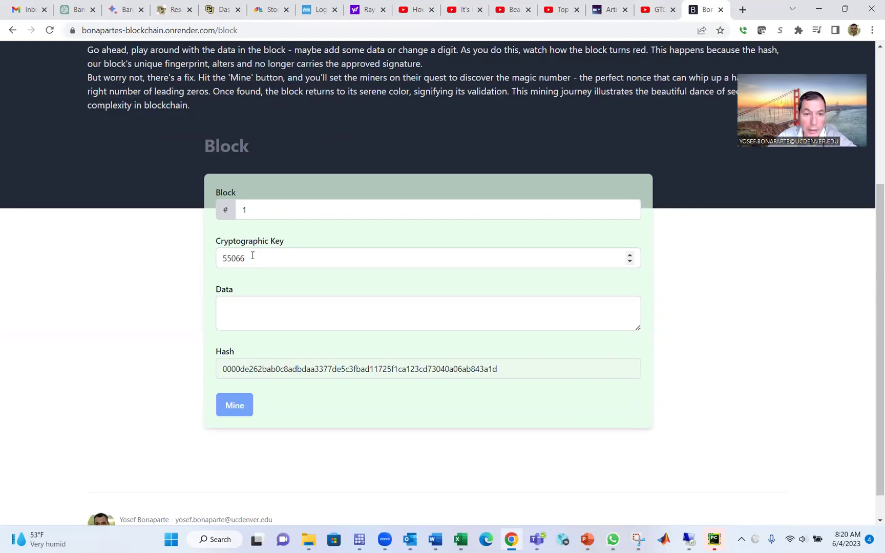
pyautogui.click(240, 310)
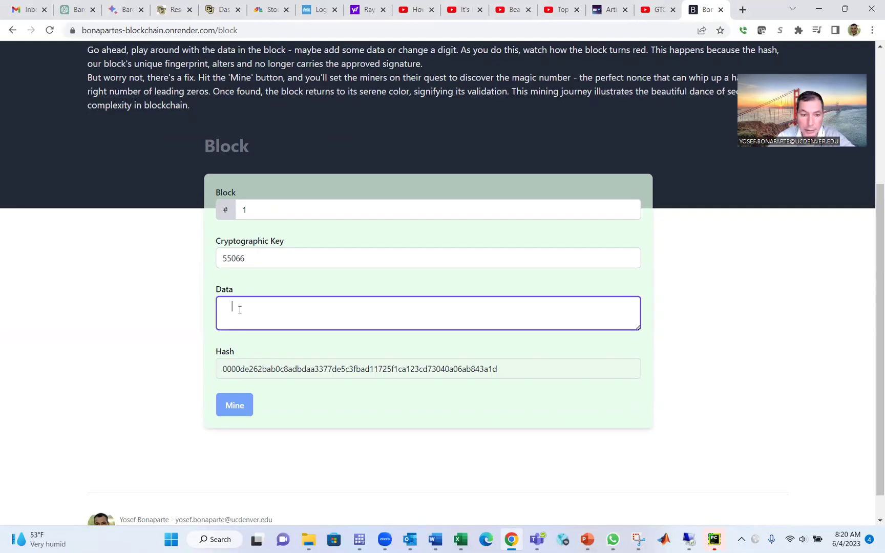
pyautogui.write('Yosef ')
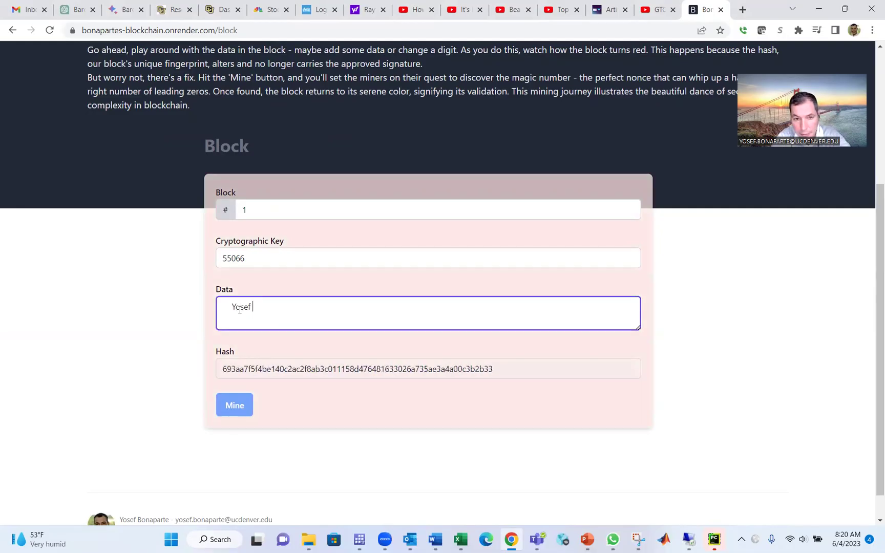
pyautogui.write('sent 10')
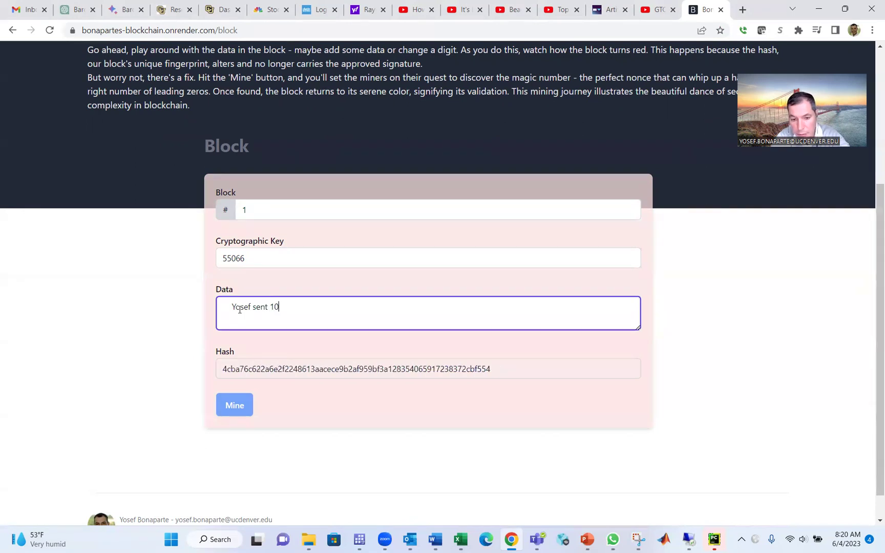
pyautogui.write(' ETH t')
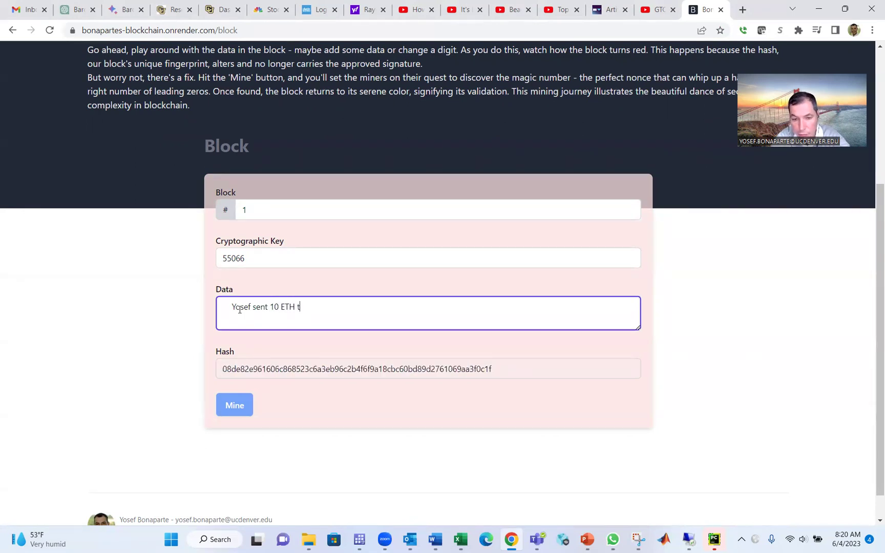
pyautogui.write('o Sophia')
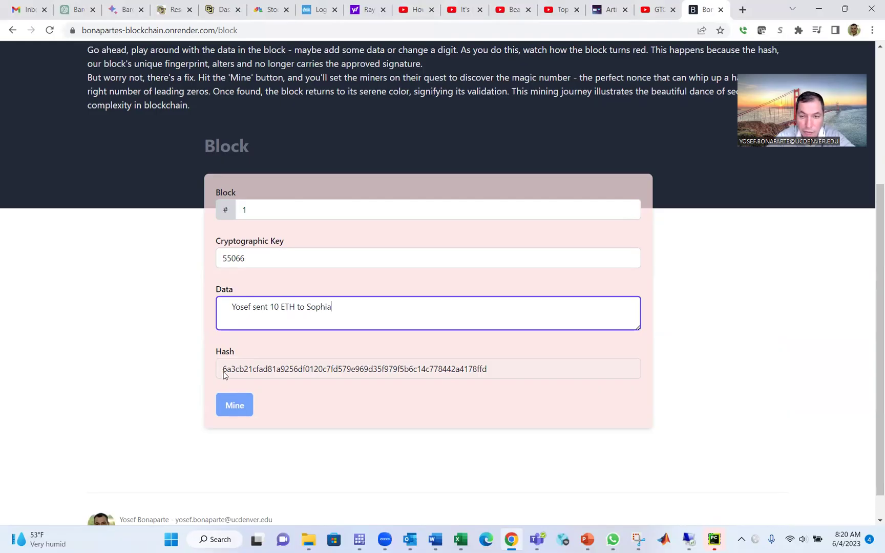
# Mine the block to key 54430, then change the key's last digit to 7 and re-mine.
pyautogui.click(236, 407)
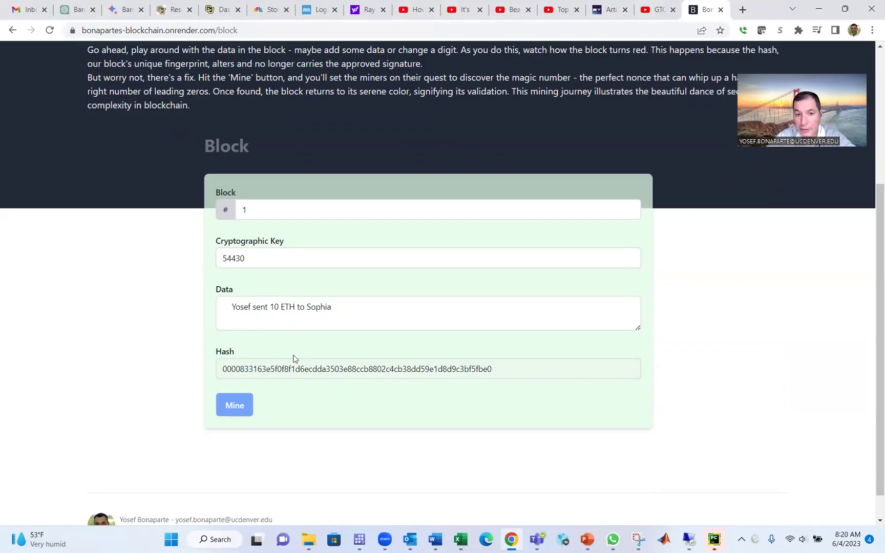
pyautogui.click(310, 257)
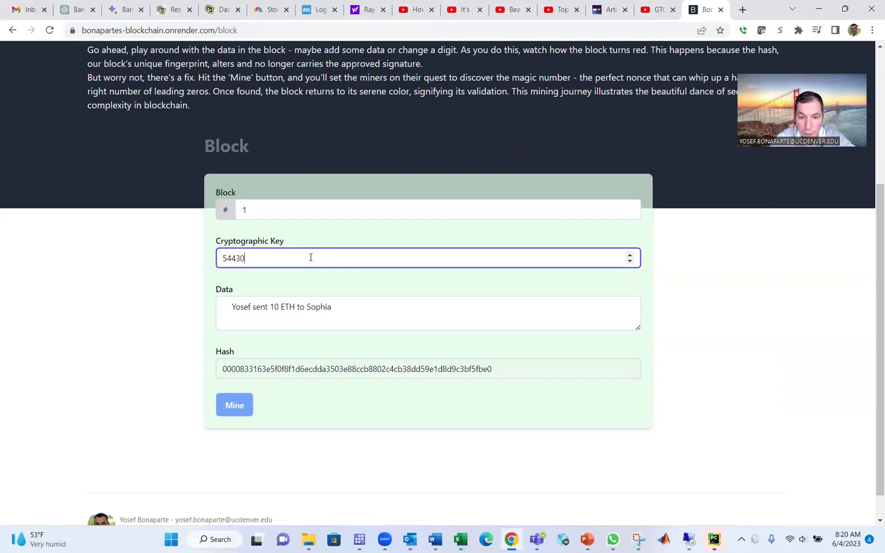
pyautogui.press('BackSpace')
pyautogui.write('7')
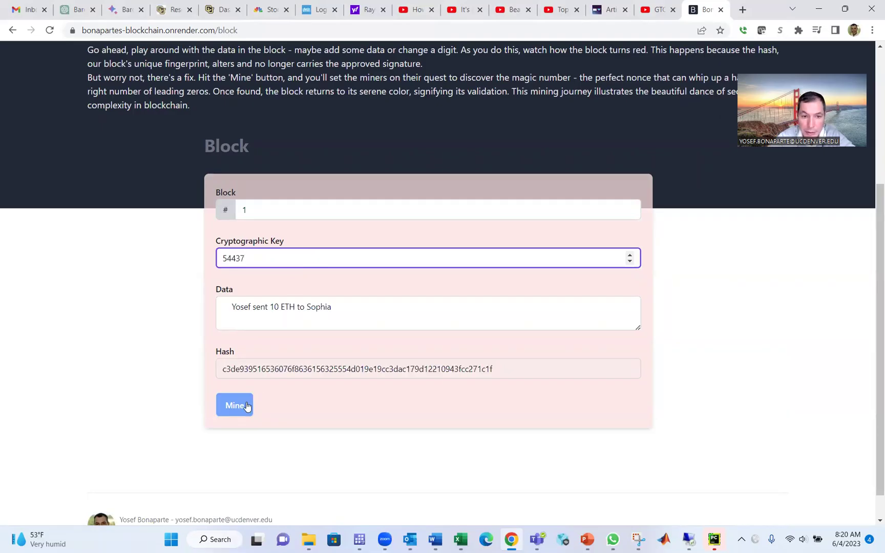
pyautogui.click(246, 407)
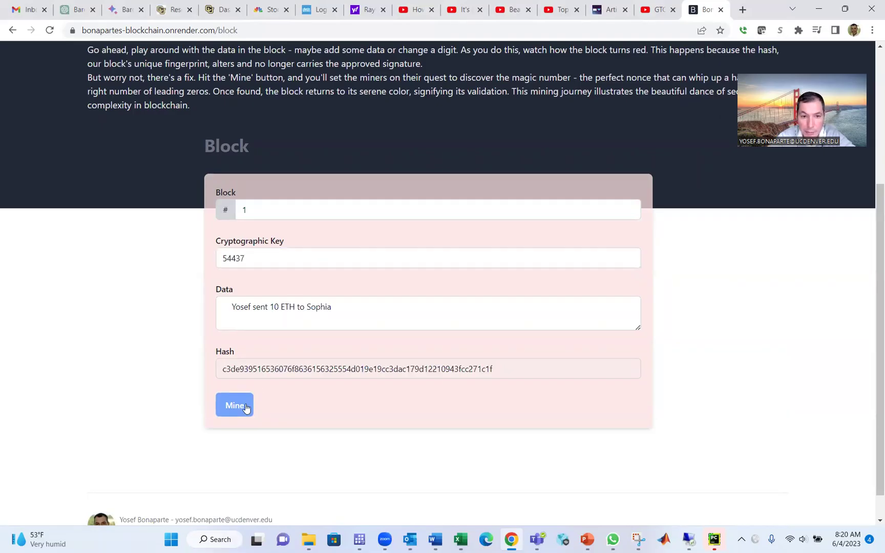
# Edit the key's last digit again, ending on 0 so the key reads 54430 and the block is valid.
pyautogui.click(257, 264)
pyautogui.press('BackSpace')
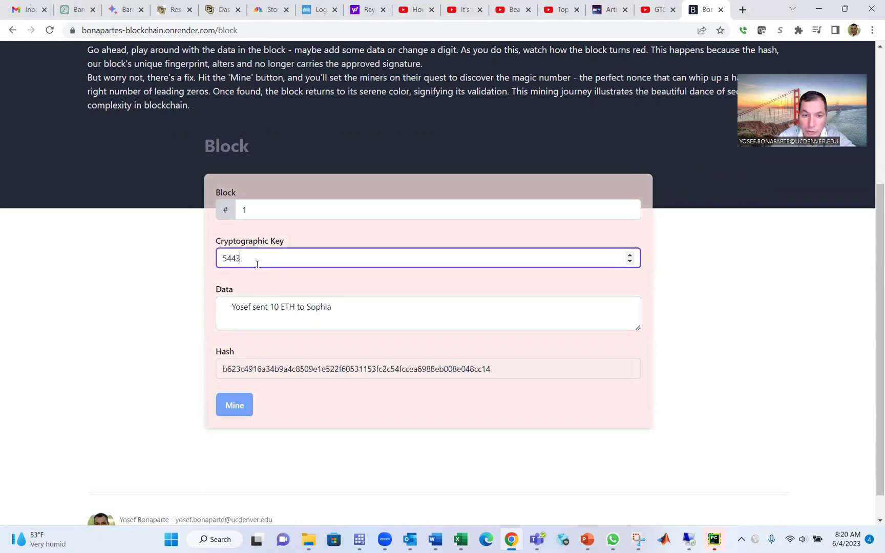
pyautogui.write('8')
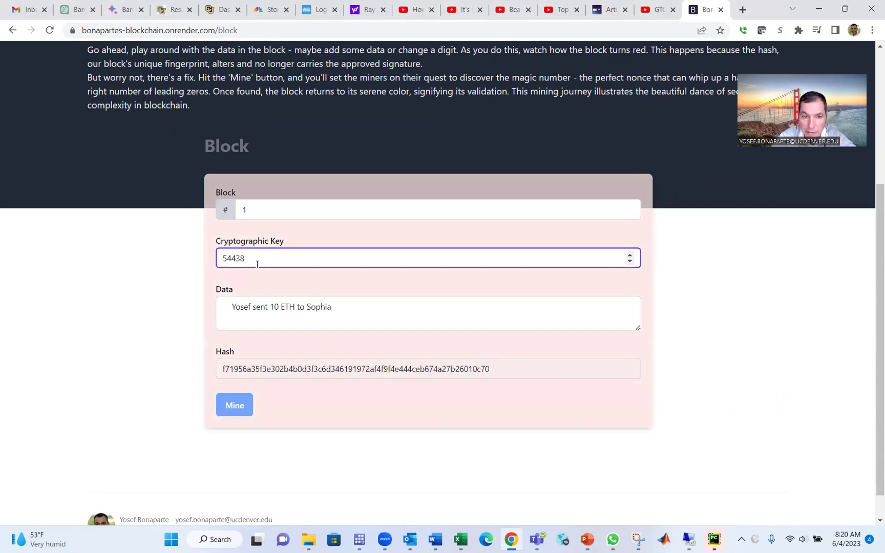
pyautogui.press('BackSpace')
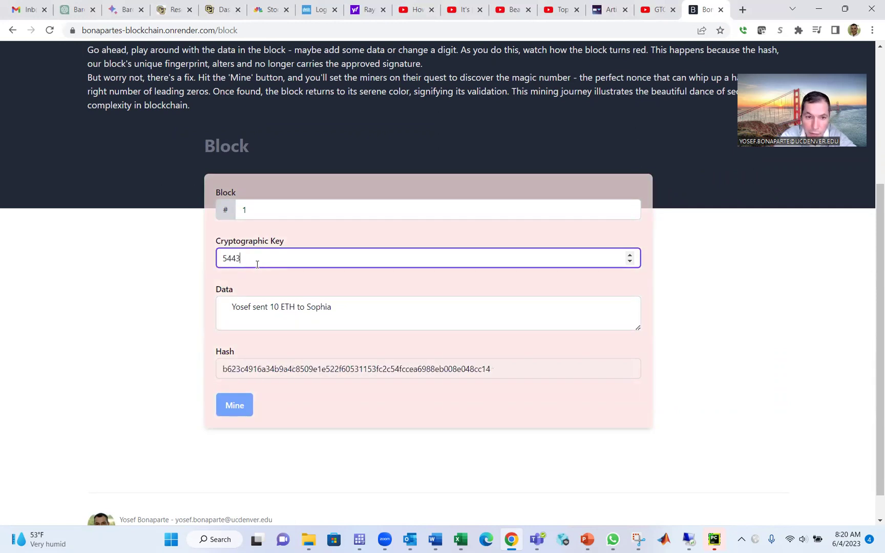
pyautogui.write('0')
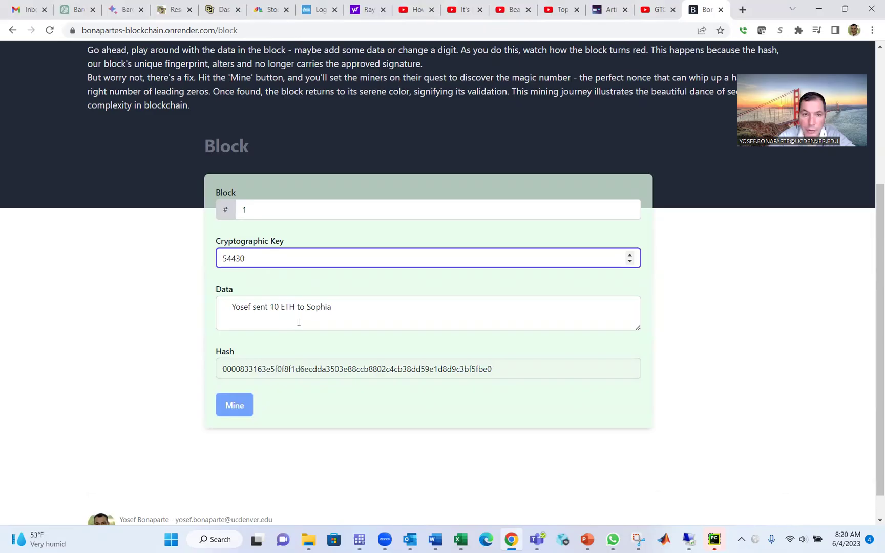
pyautogui.click(43, 238)
pyautogui.scroll(4, 43, 238)
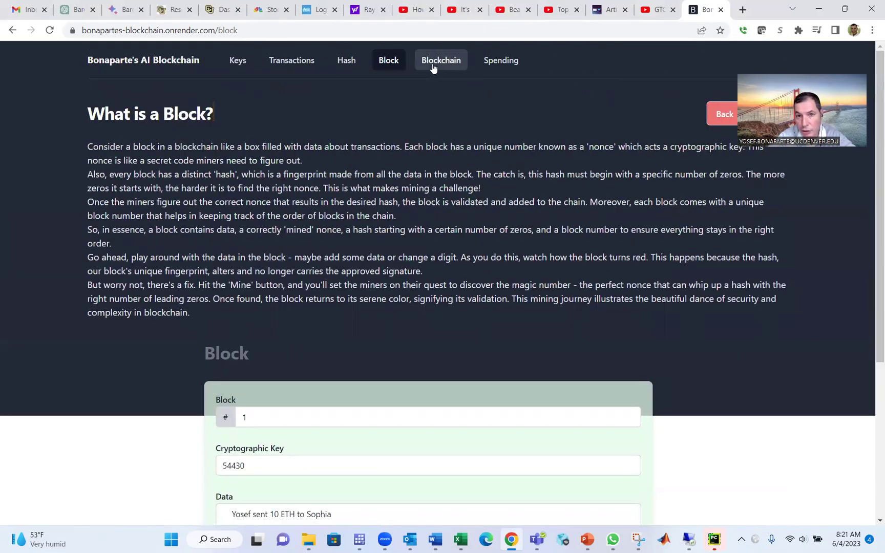
# Switch to the Blockchain page and look over linked blocks 1, 2 and 3.
pyautogui.click(433, 67)
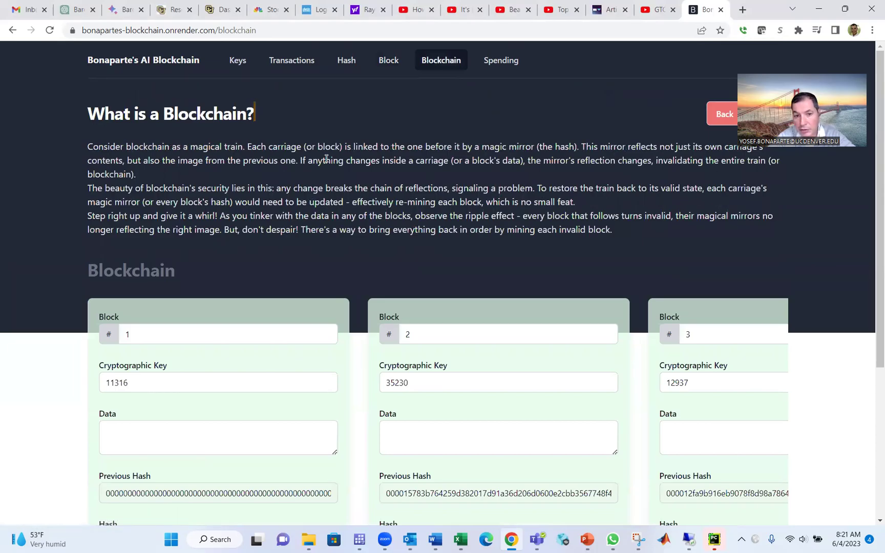
pyautogui.scroll(-1, 327, 159)
pyautogui.scroll(1, 326, 159)
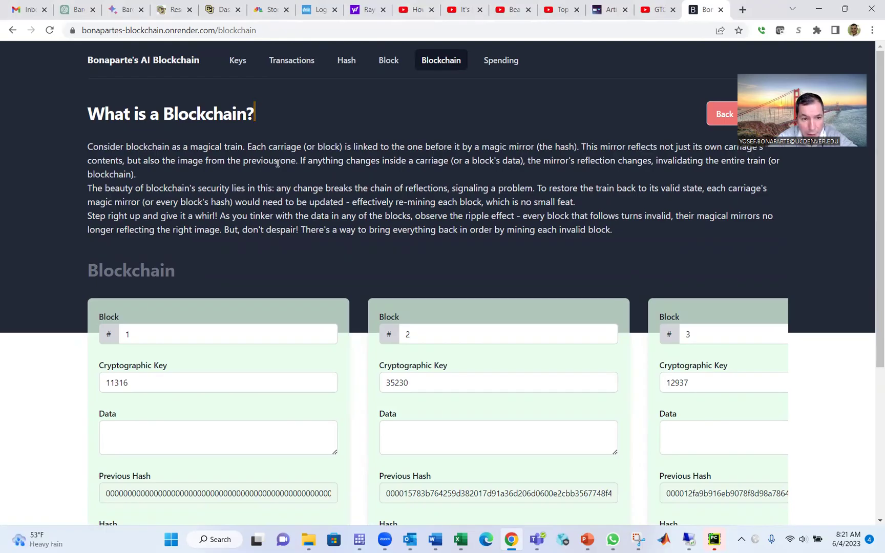
pyautogui.scroll(-3, 277, 163)
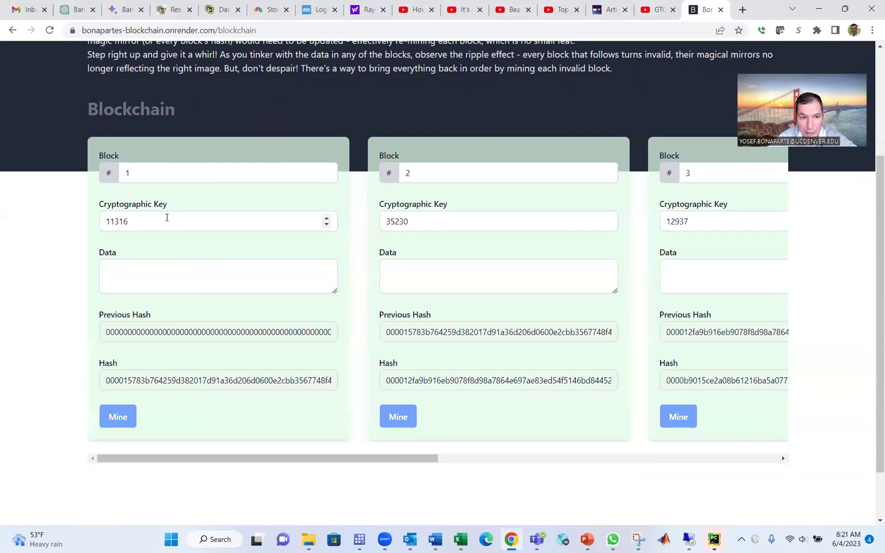
# Enter a 20 ETH transfer between two people as block 1's data, then re-mine block 1 to key 1943.
pyautogui.click(150, 264)
pyautogui.write('Yos')
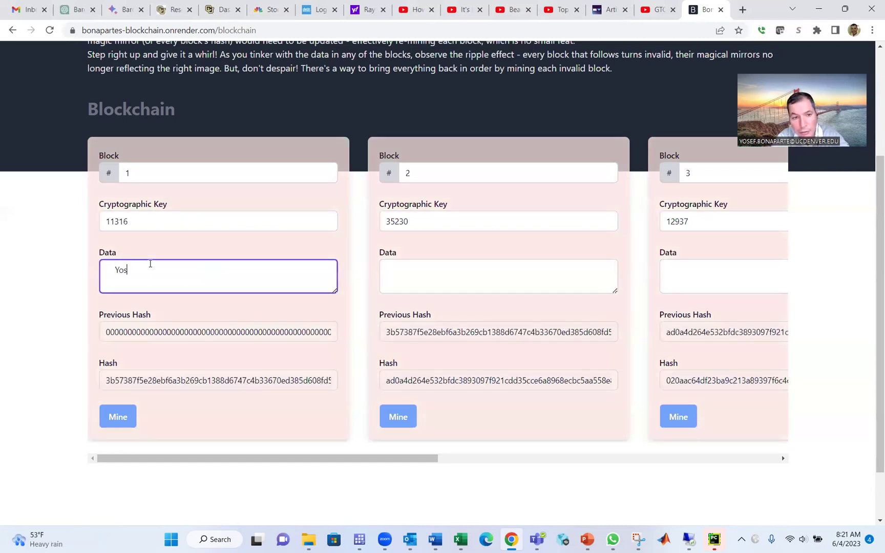
pyautogui.write('ef sent 2')
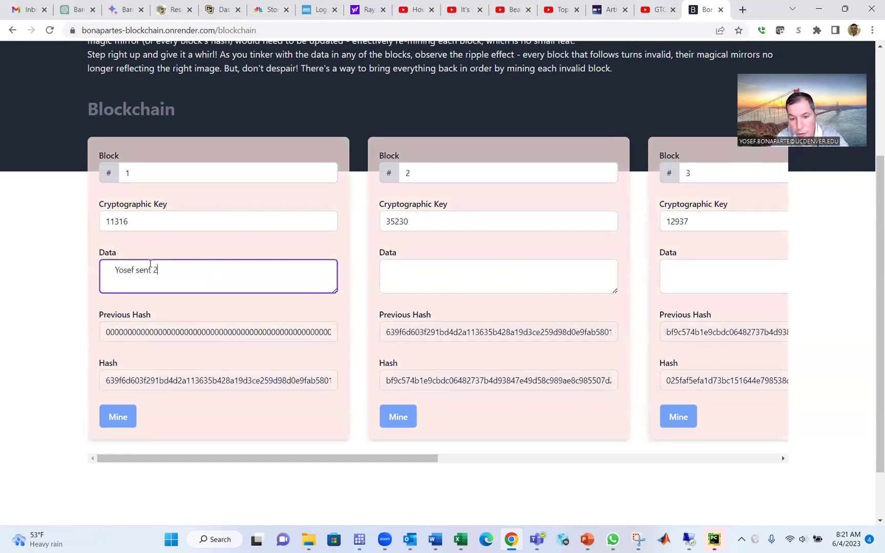
pyautogui.write('0 ETH to')
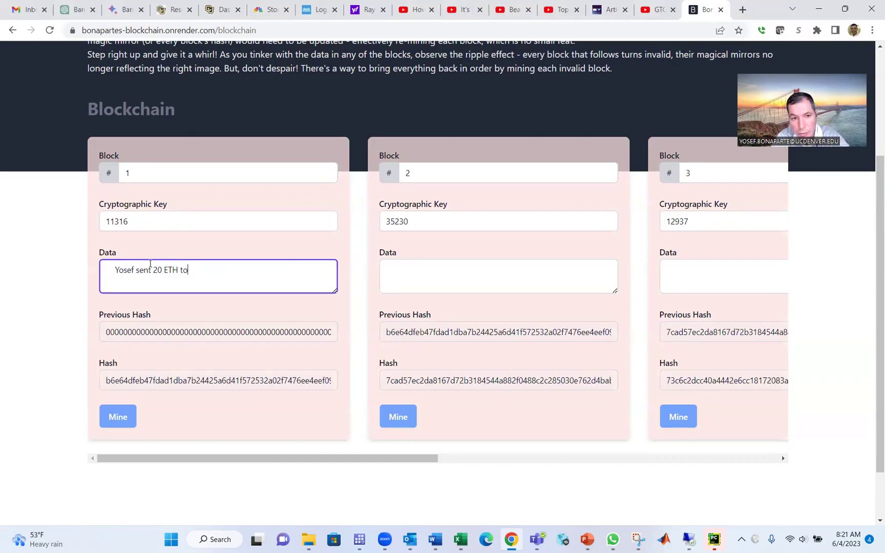
pyautogui.write(' Josephine')
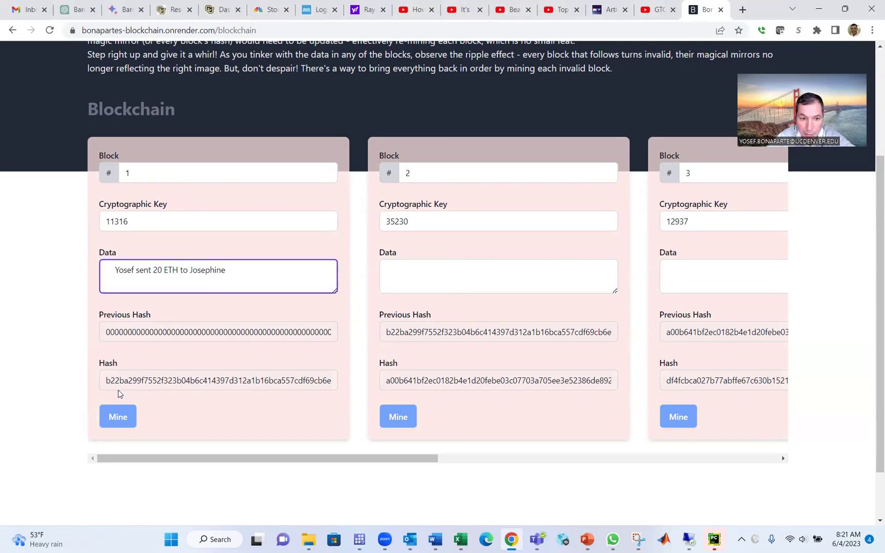
pyautogui.click(126, 414)
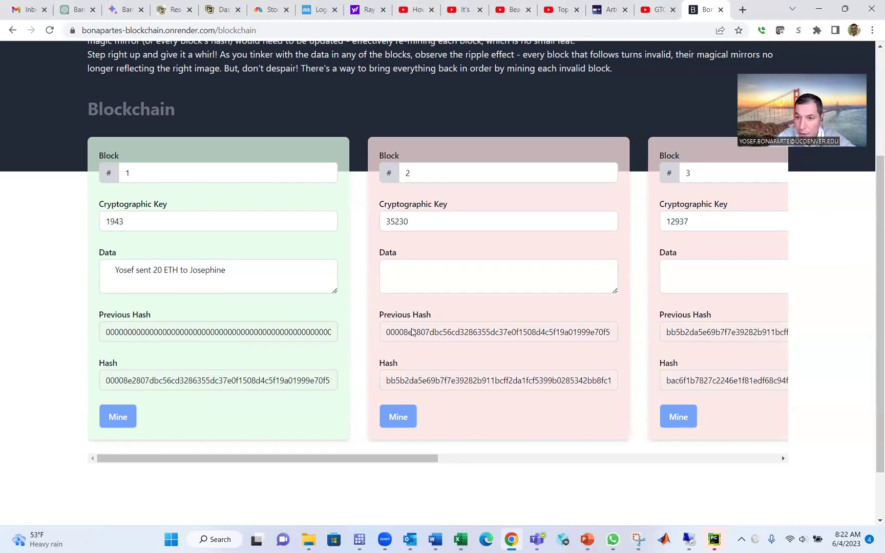
# Re-mine blocks 2, 3, 4 and 5 in turn, giving blocks 4 and 5 keys 23270 and 9558.
pyautogui.click(396, 417)
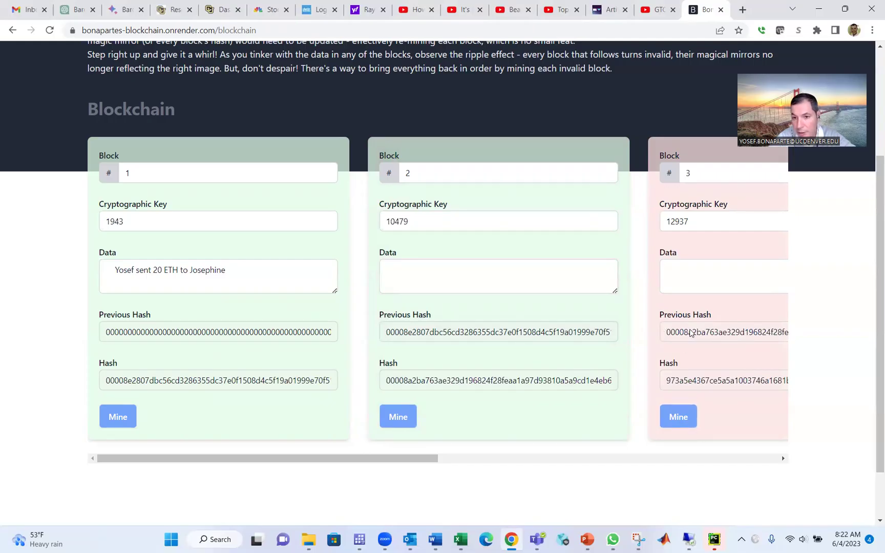
pyautogui.click(682, 417)
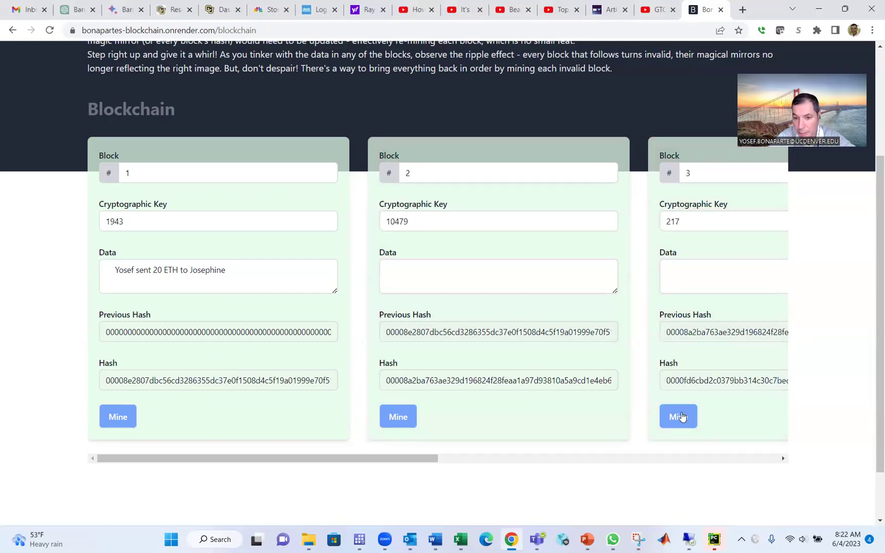
pyautogui.moveTo(783, 458); pyautogui.dragTo(783, 458)
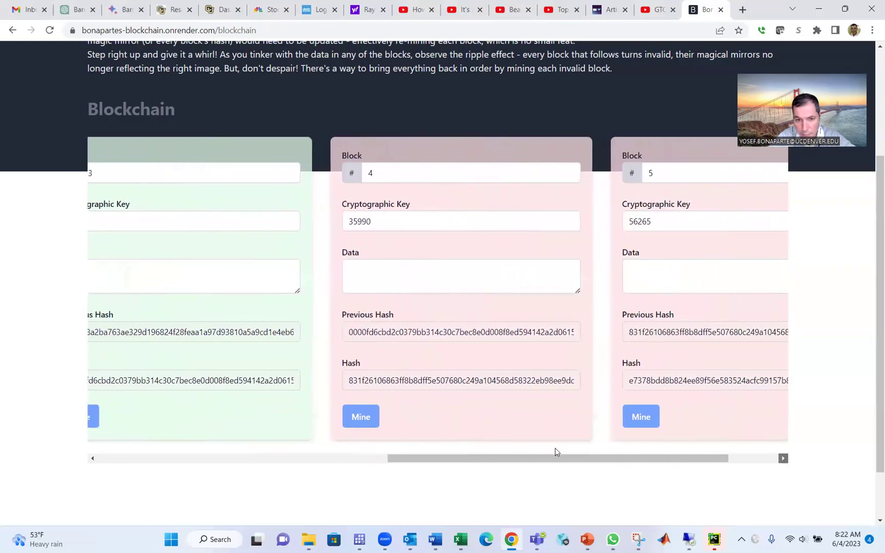
pyautogui.click(358, 416)
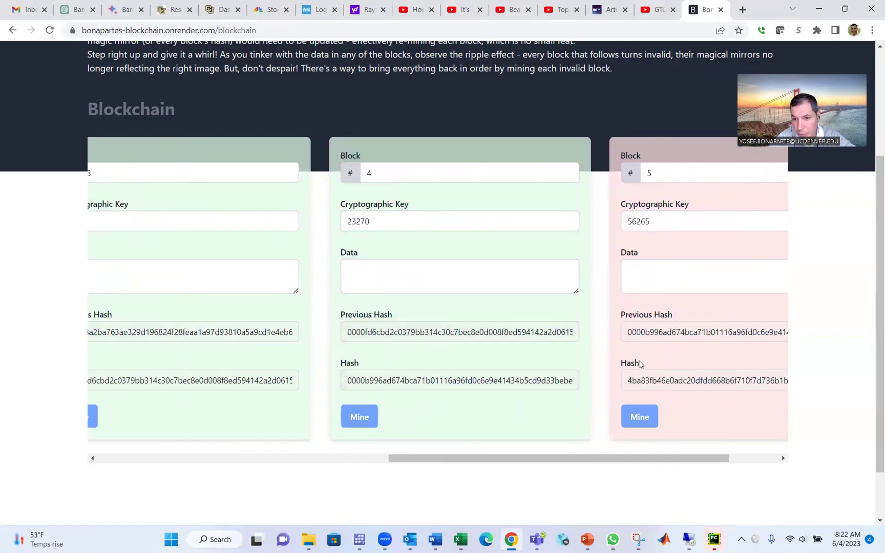
pyautogui.click(632, 423)
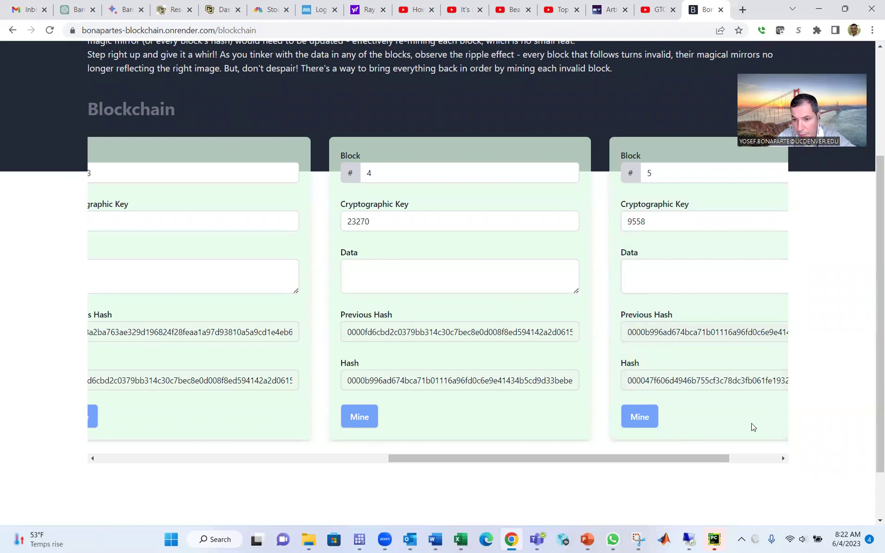
pyautogui.scroll(3, 865, 337)
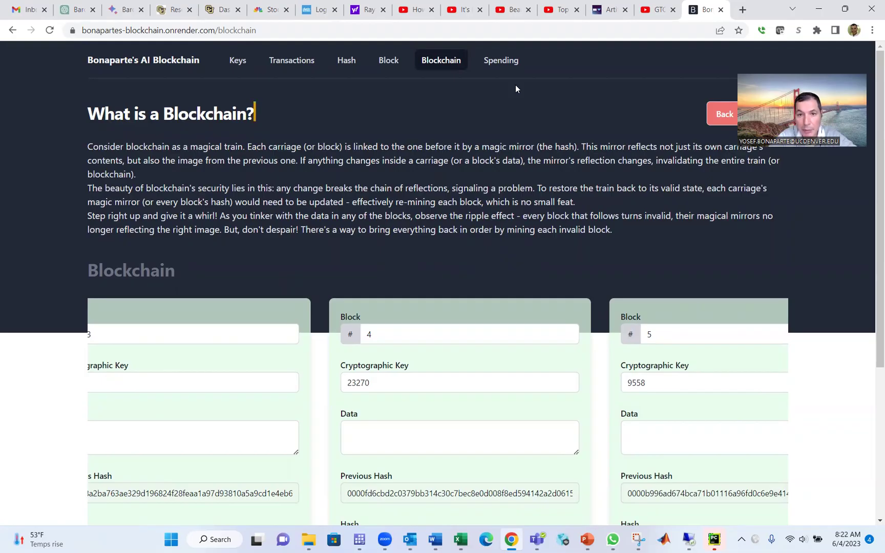
# Go to the Double Spending page showing Node A's blocks keyed 34405, 106399 and 35222.
pyautogui.click(507, 61)
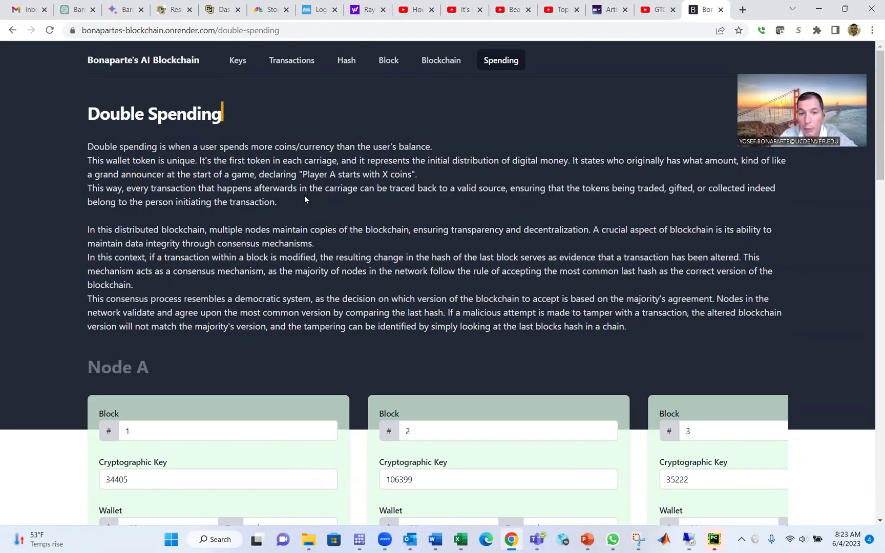
pyautogui.scroll(-2, 304, 195)
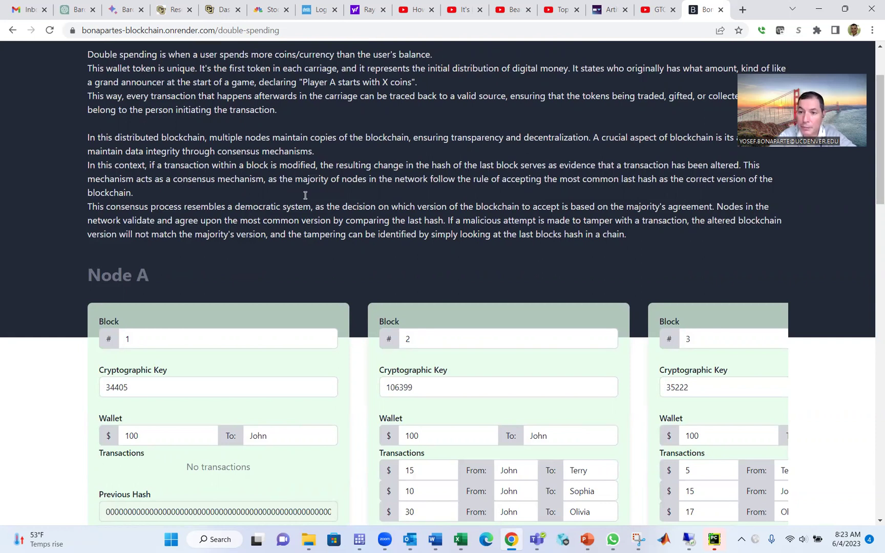
pyautogui.scroll(2, 306, 195)
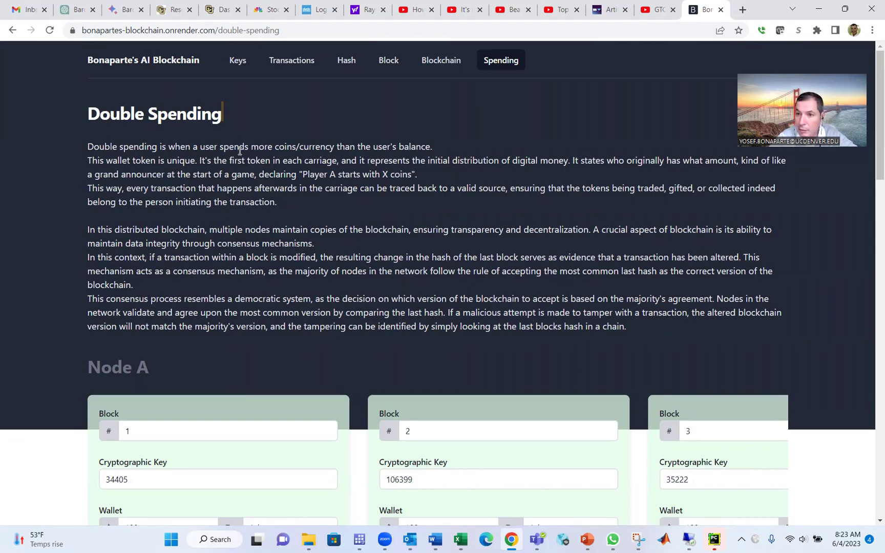
pyautogui.scroll(-1, 240, 151)
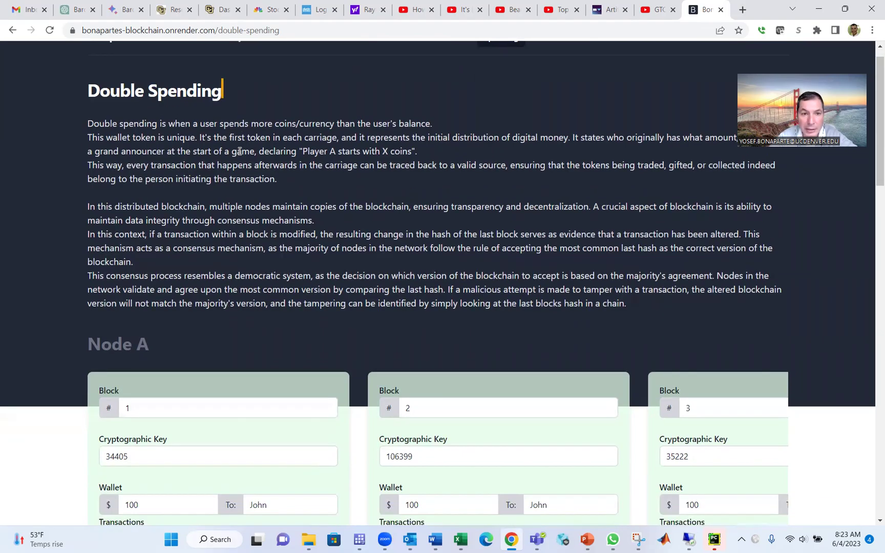
pyautogui.scroll(-1, 240, 151)
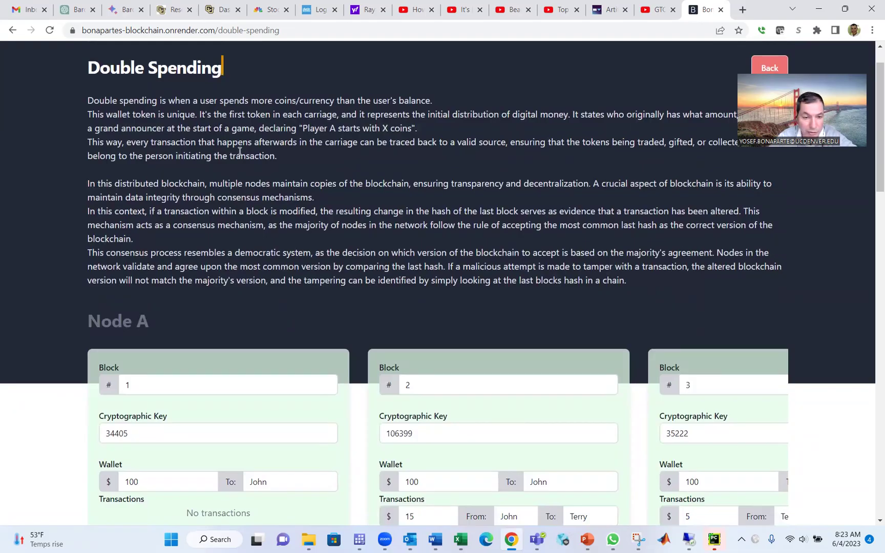
pyautogui.scroll(-2, 240, 151)
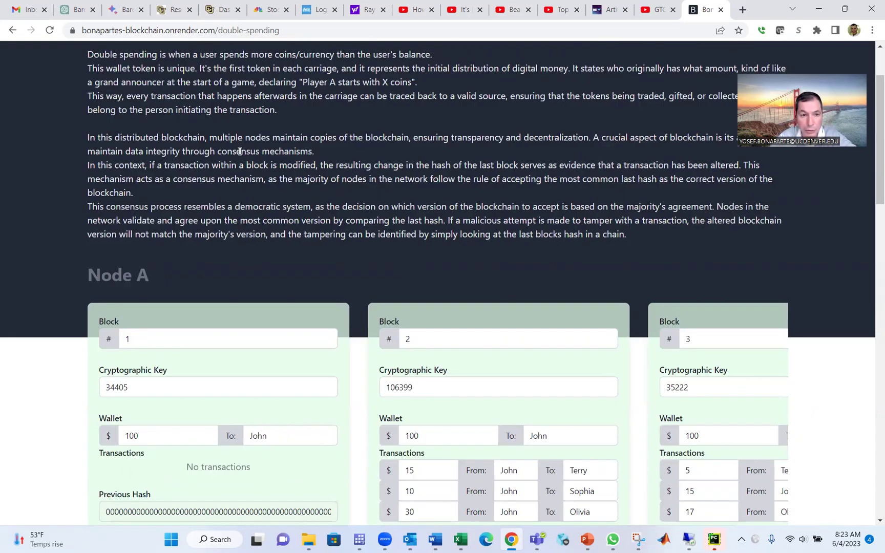
pyautogui.scroll(-2, 240, 151)
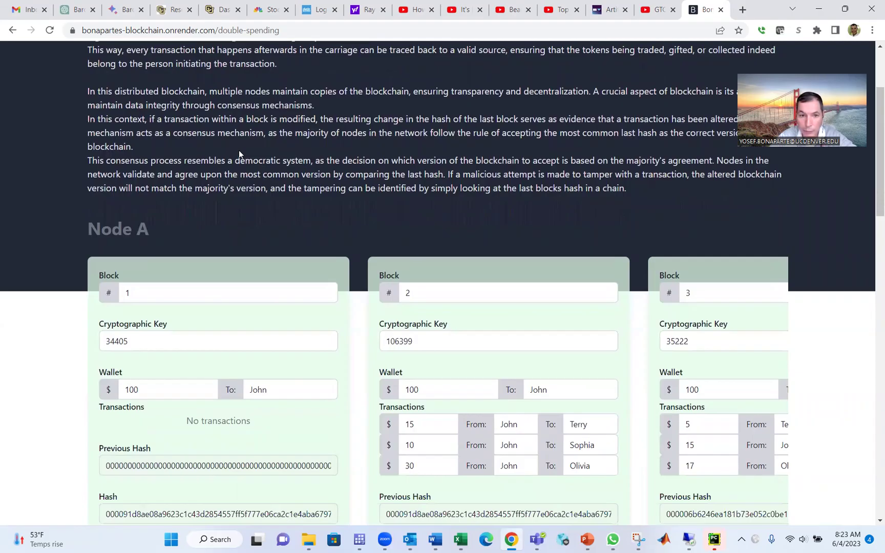
pyautogui.scroll(-2, 239, 150)
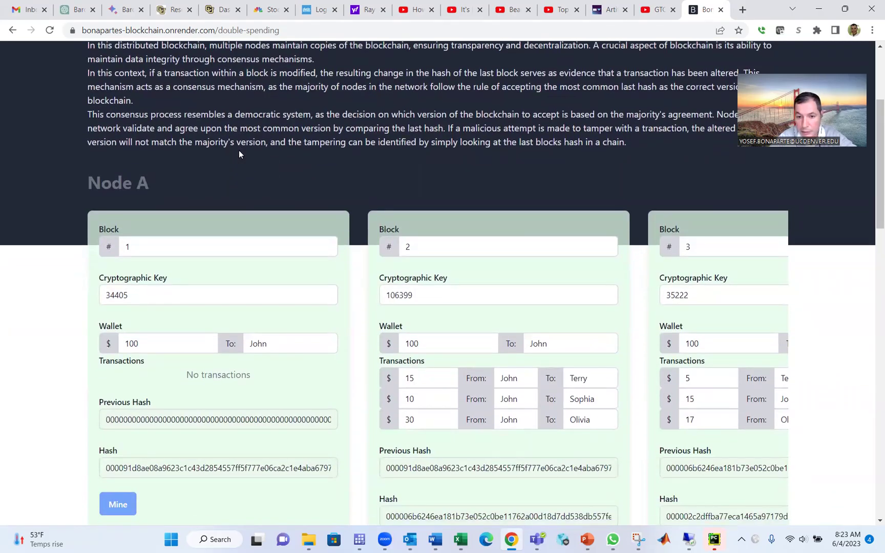
pyautogui.scroll(-1, 239, 153)
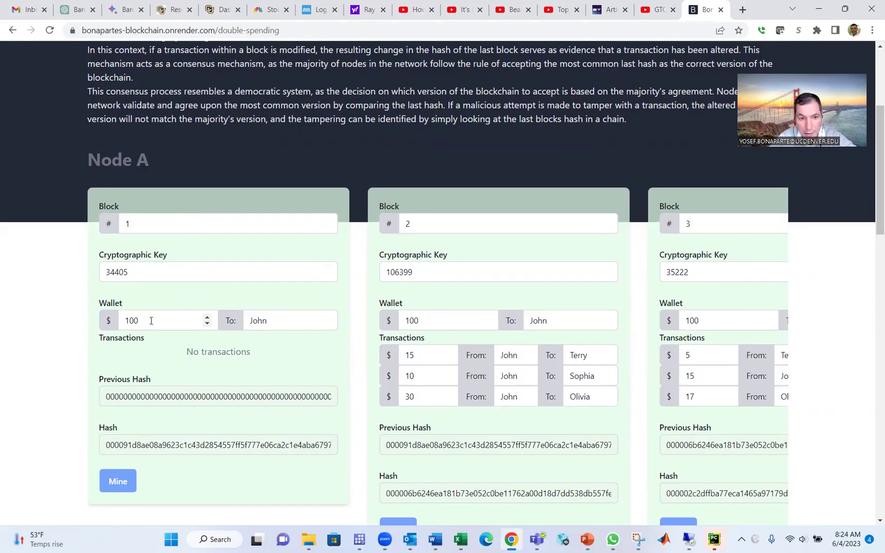
# Cut block 1's wallet to 1, re-mine blocks 1–3, then drop block 2's wallet to $10.
pyautogui.click(272, 319)
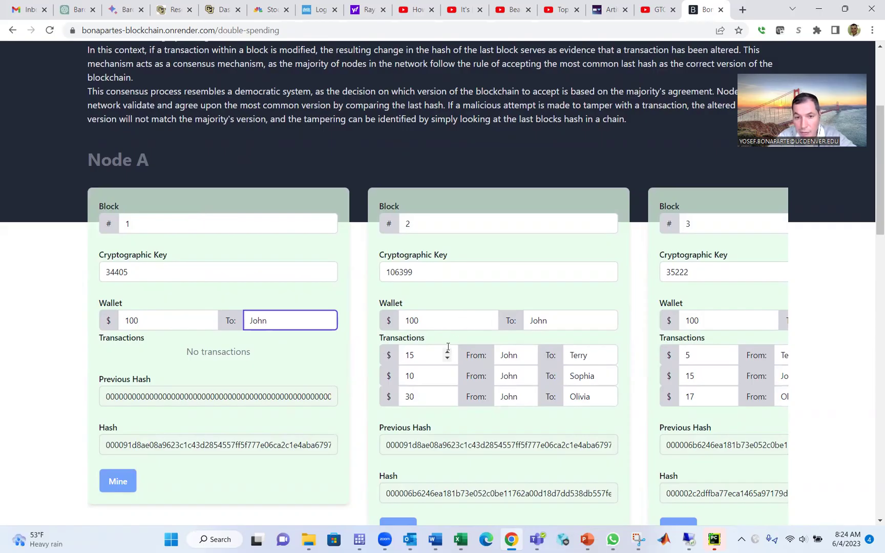
pyautogui.click(181, 317)
pyautogui.press('BackSpace')
pyautogui.press('BackSpace')
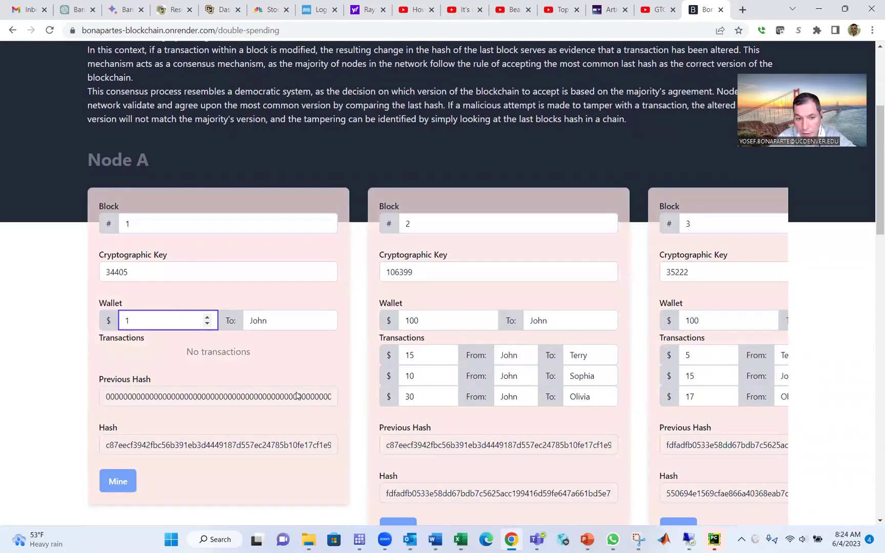
pyautogui.click(105, 482)
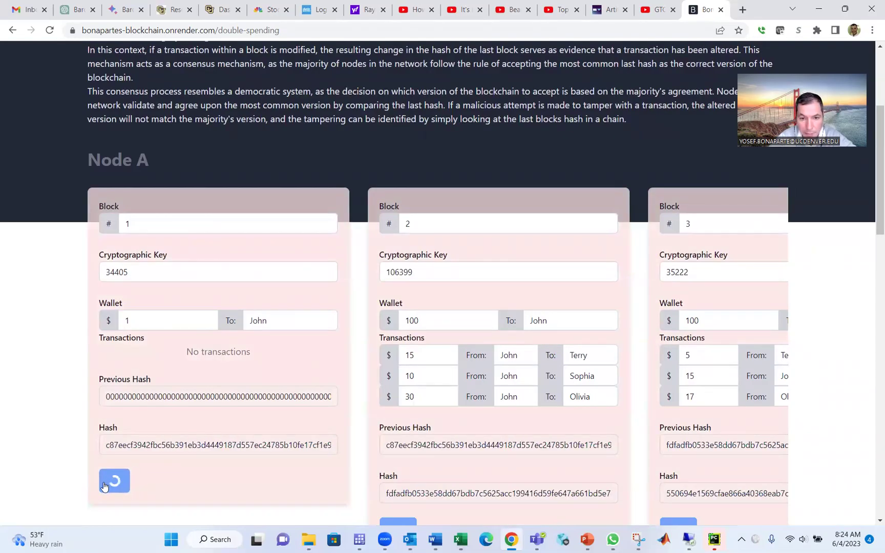
pyautogui.scroll(-2, 55, 430)
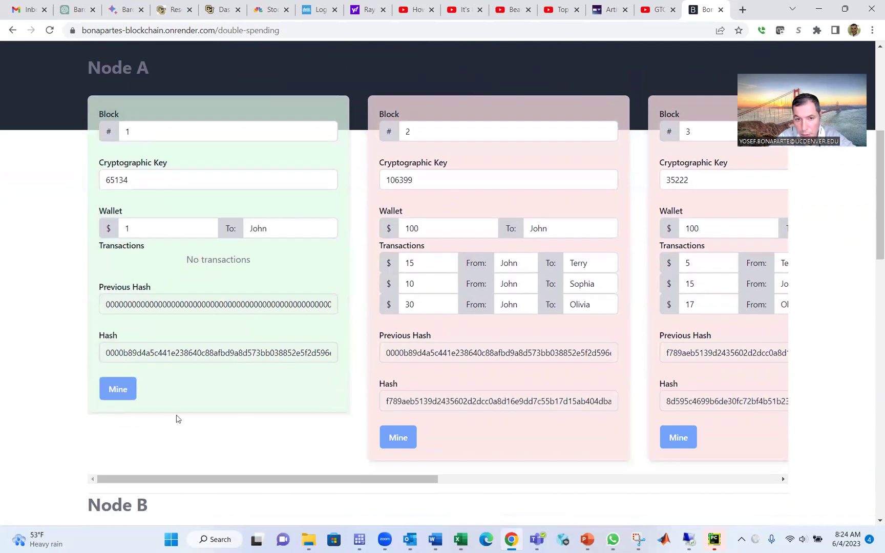
pyautogui.click(408, 439)
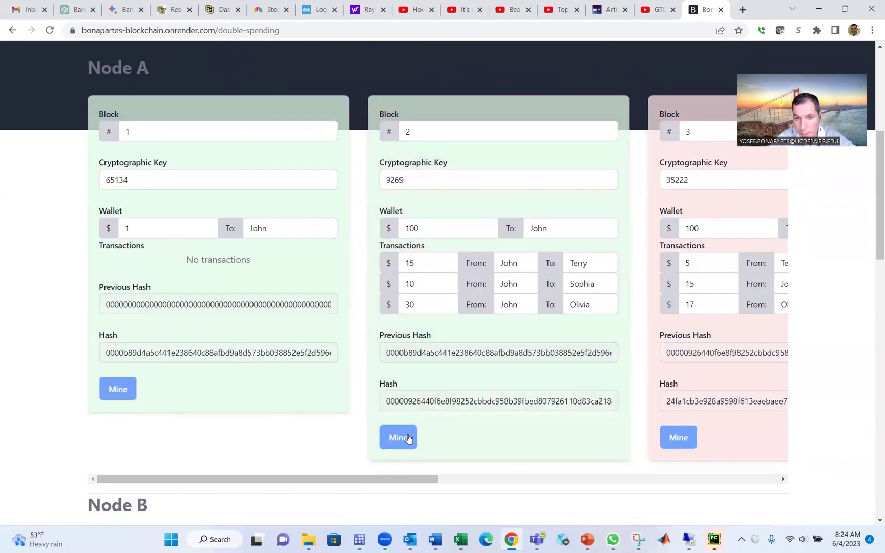
pyautogui.click(677, 436)
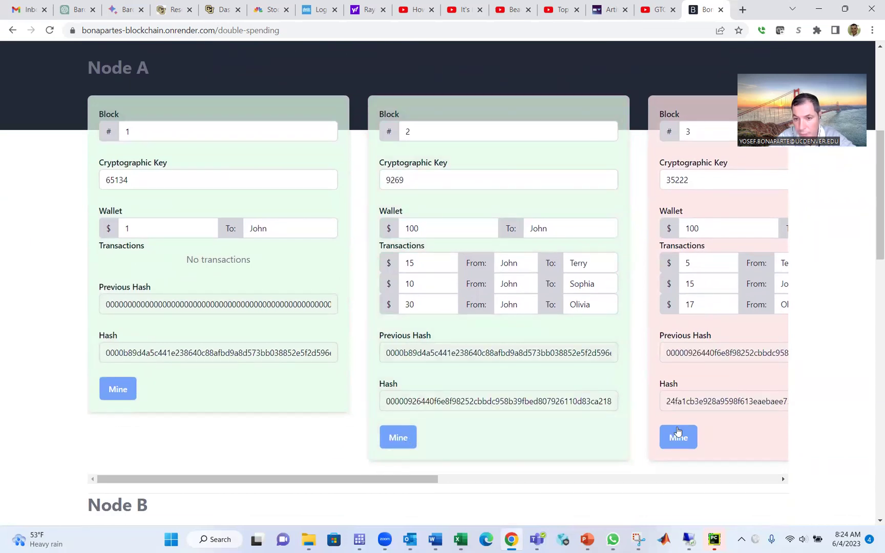
pyautogui.click(434, 228)
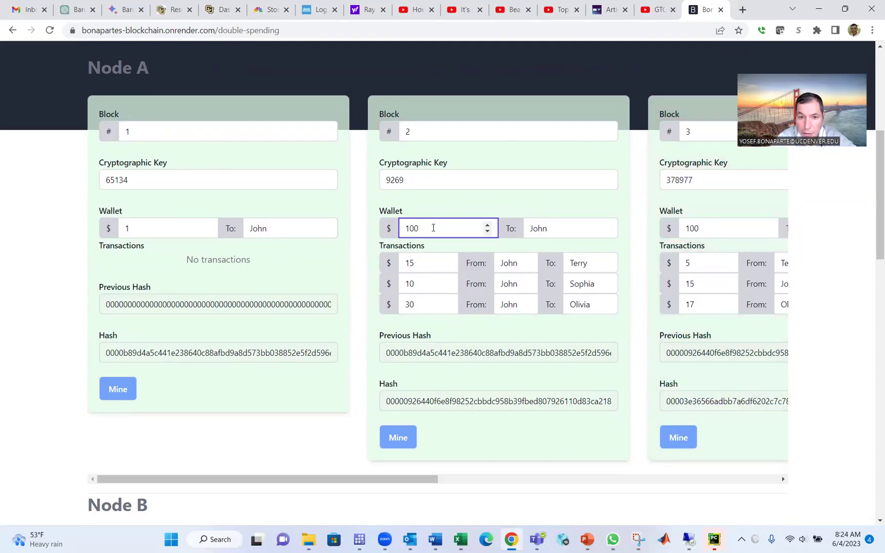
pyautogui.press('BackSpace')
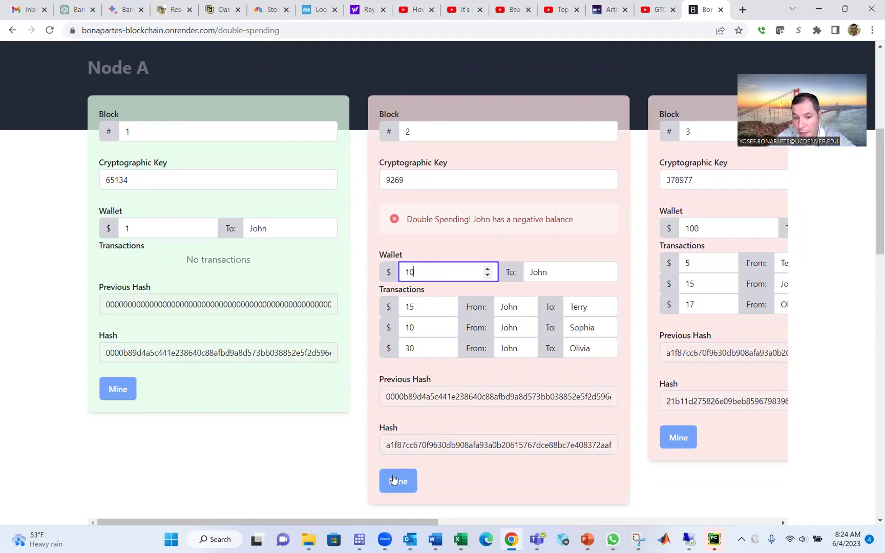
# Re-mine block 2 with the reduced wallet, then scroll back to Node A's Block 2 wallet field.
pyautogui.click(394, 480)
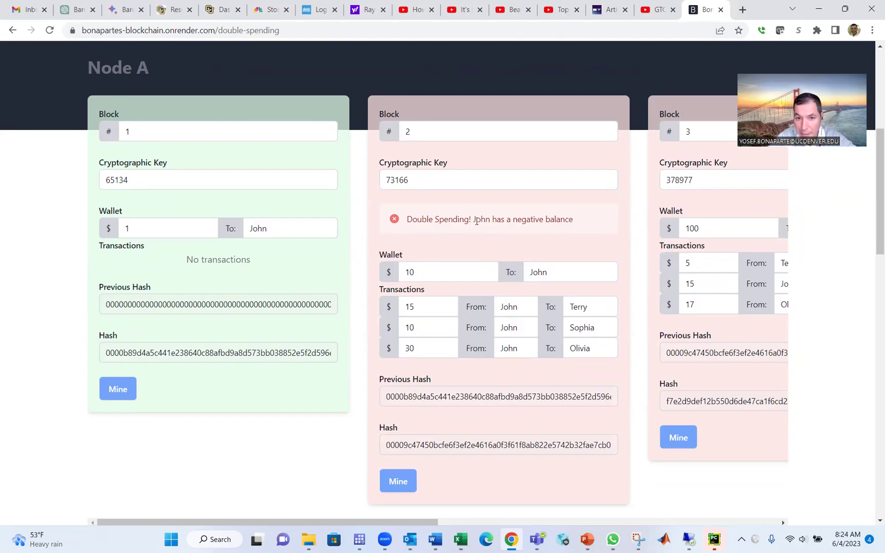
pyautogui.scroll(1, 1, 318)
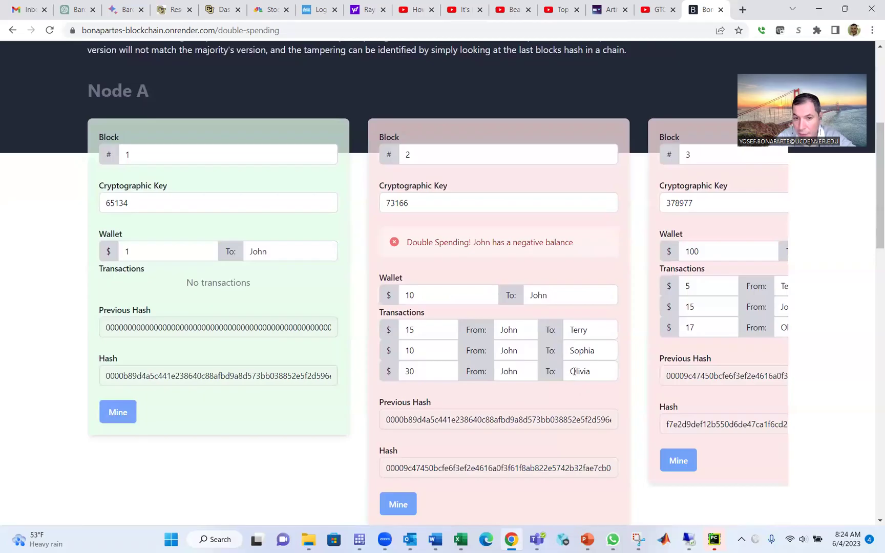
pyautogui.scroll(4, 523, 339)
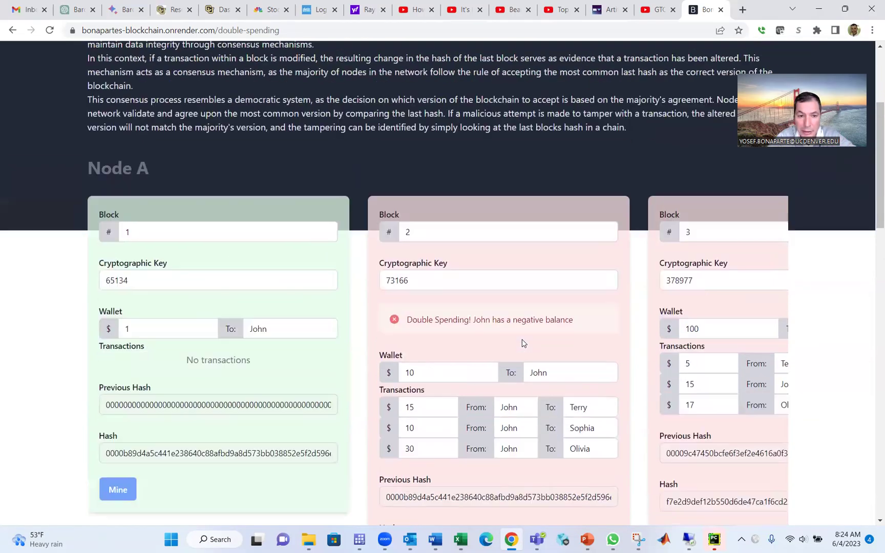
pyautogui.scroll(1, 522, 339)
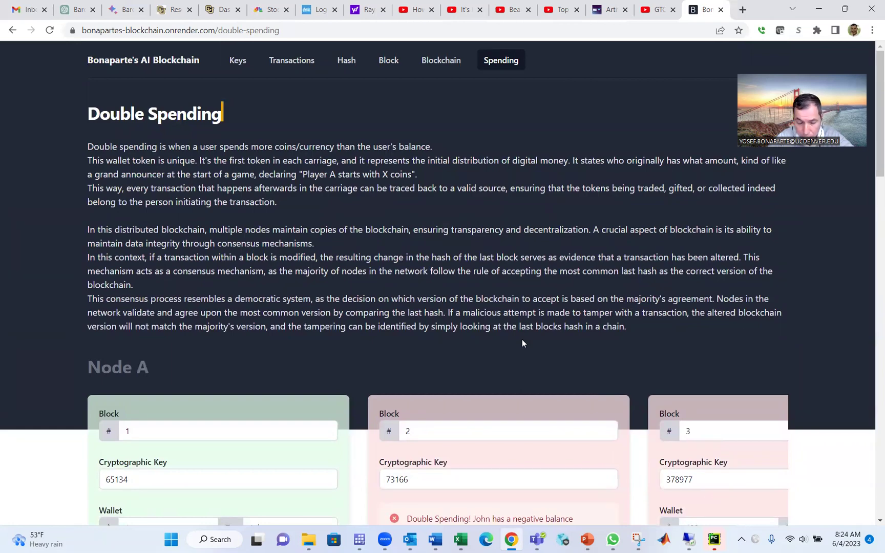
pyautogui.scroll(-2, 521, 339)
pyautogui.scroll(1, 522, 339)
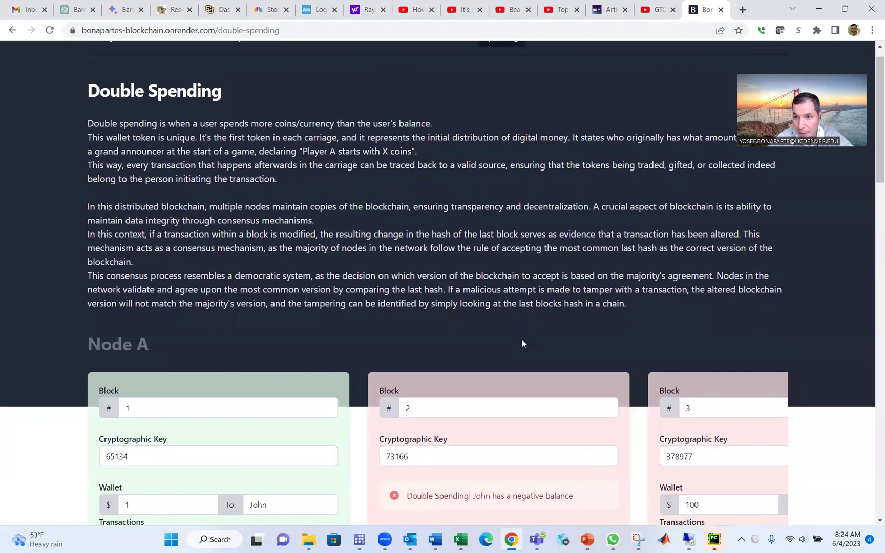
pyautogui.scroll(-3, 522, 339)
pyautogui.scroll(-3, 523, 343)
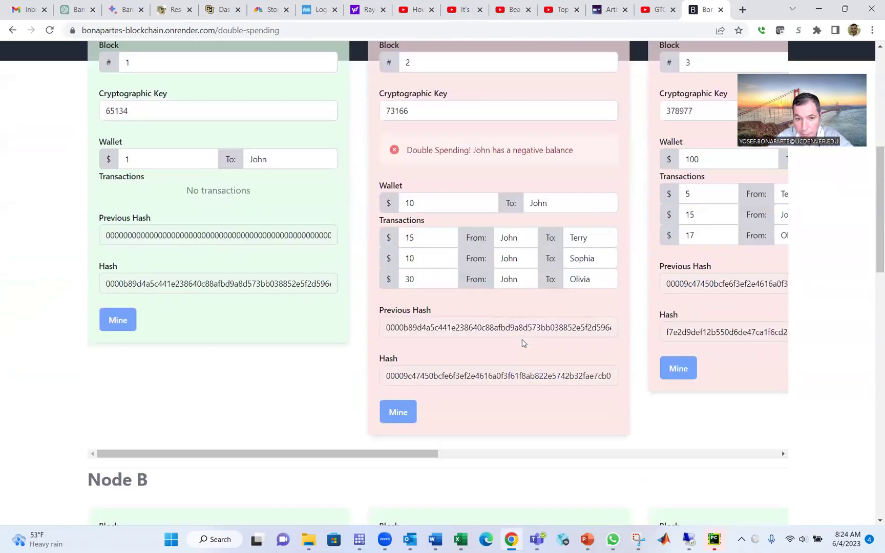
pyautogui.scroll(3, 522, 343)
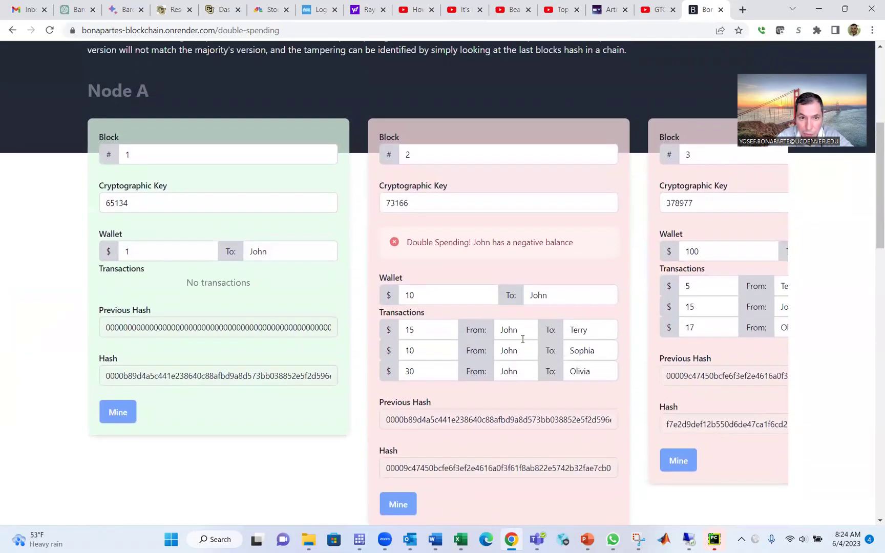
pyautogui.scroll(4, 522, 339)
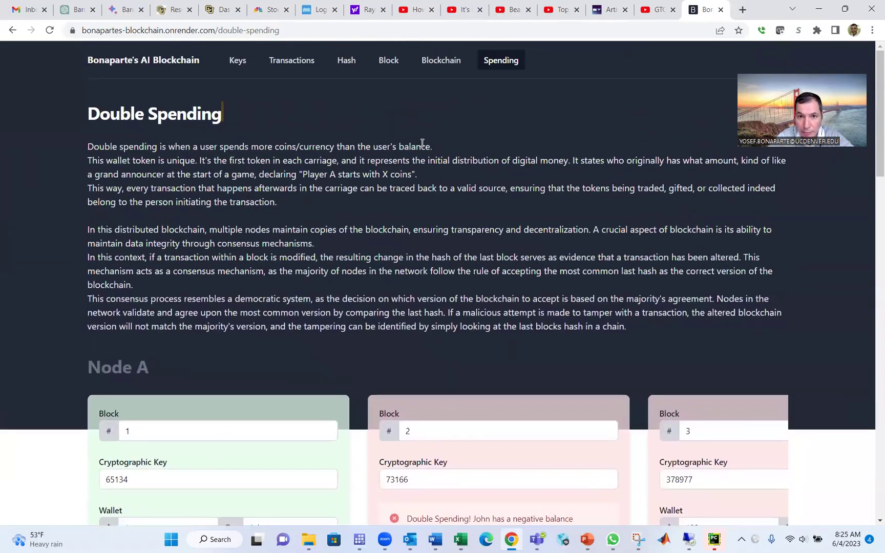
pyautogui.scroll(-6, 437, 70)
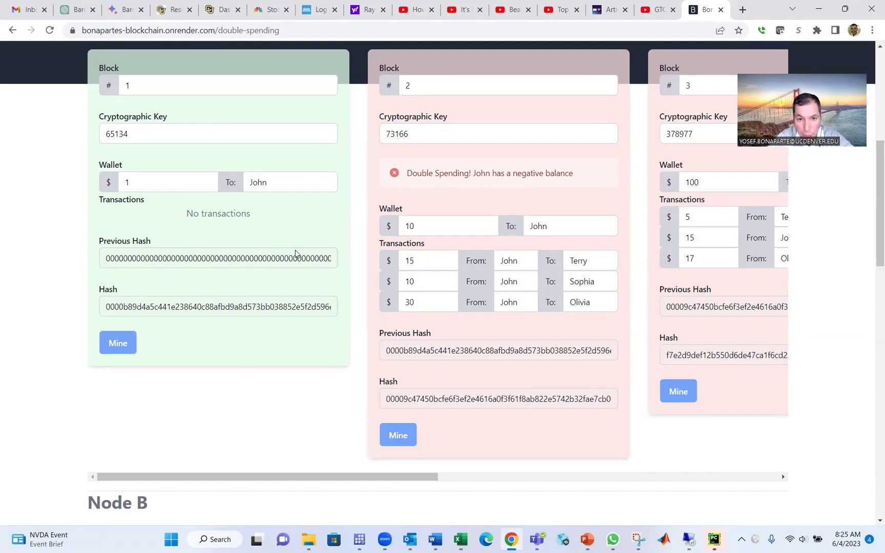
pyautogui.click(438, 229)
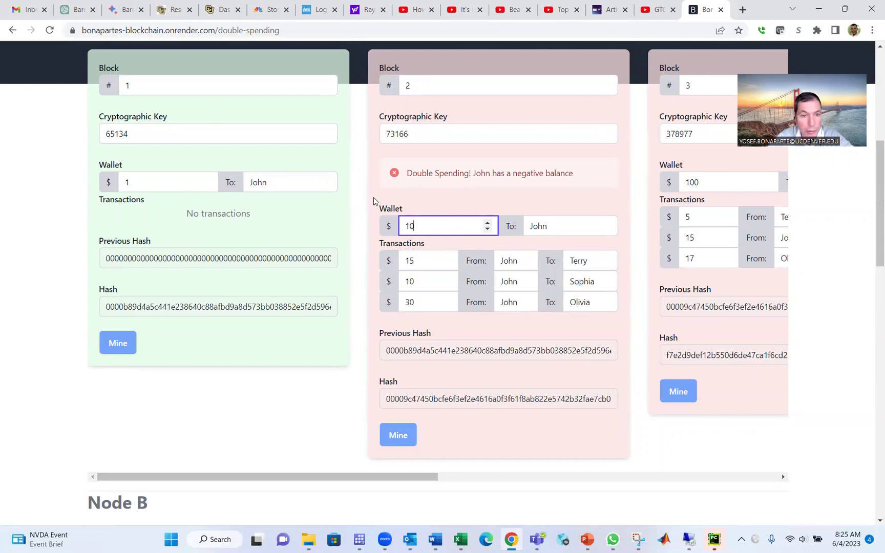
# Raise Node A Block 1's wallet to 100 and re-mine Block 1.
pyautogui.click(166, 181)
pyautogui.write('00')
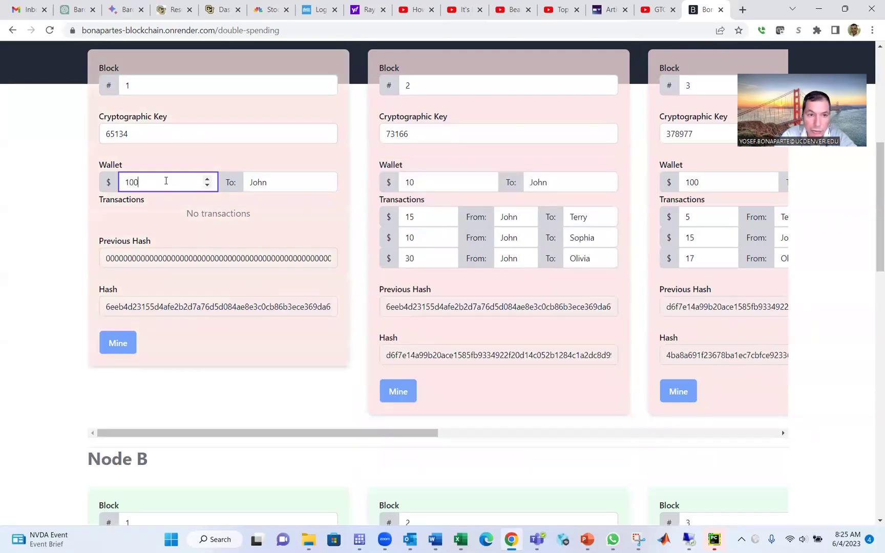
pyautogui.click(118, 343)
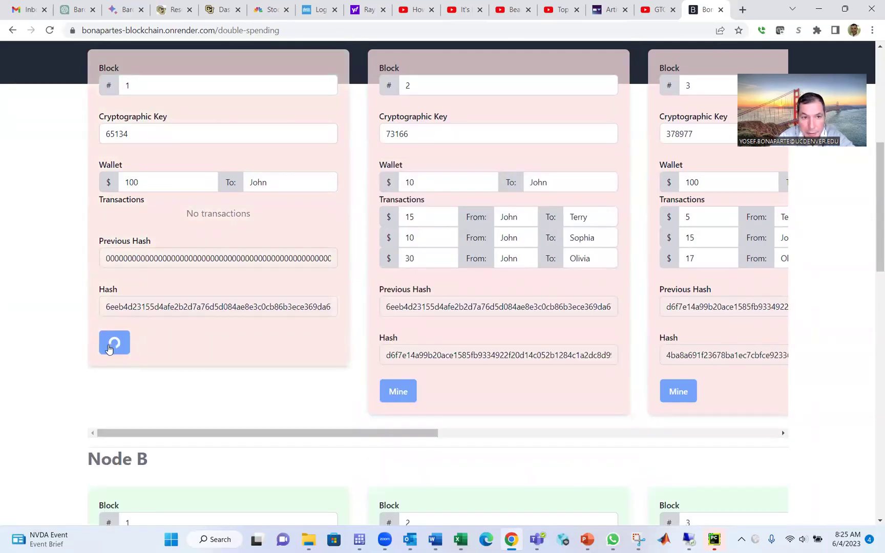
# Re-mine Node A Block 2 so it becomes valid again with key 78831.
pyautogui.click(402, 390)
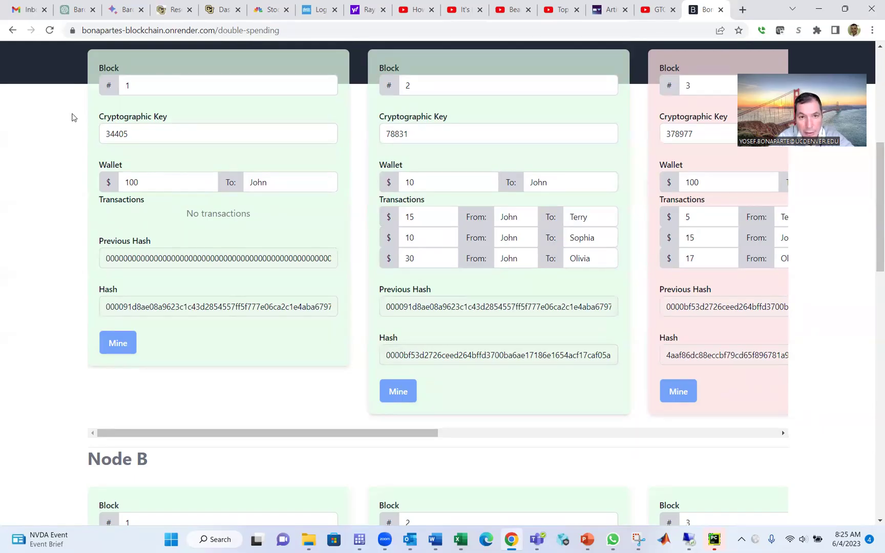
pyautogui.scroll(6, 72, 117)
pyautogui.scroll(1, 71, 117)
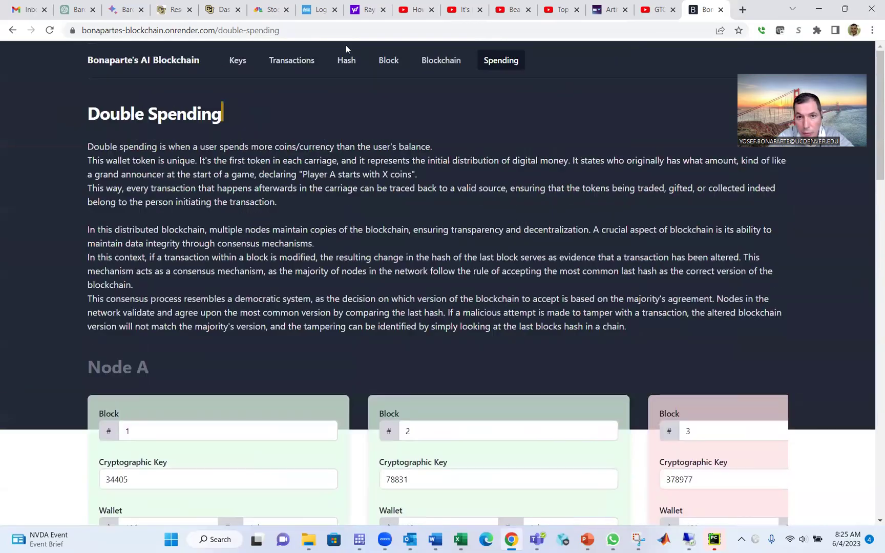
# Go to the Blockchain page and look over its valid linked blocks 1–3.
pyautogui.click(437, 60)
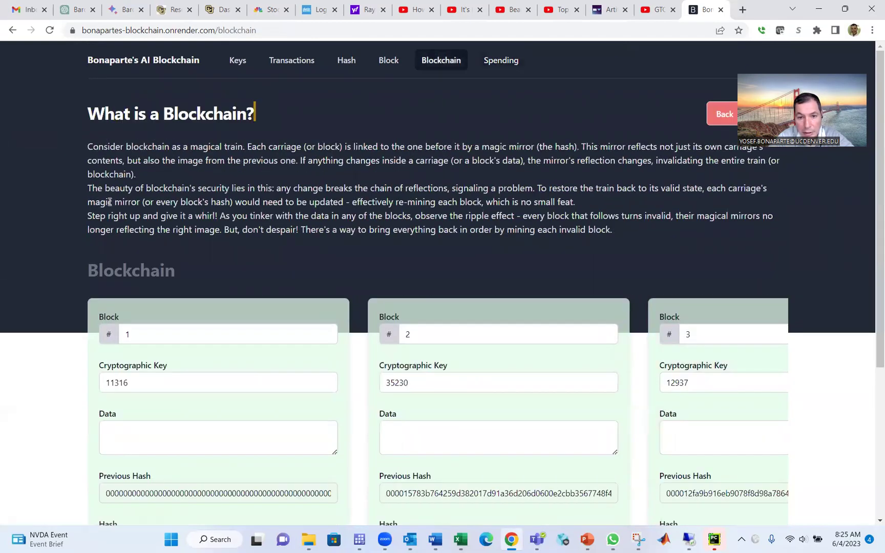
pyautogui.scroll(-3, 109, 201)
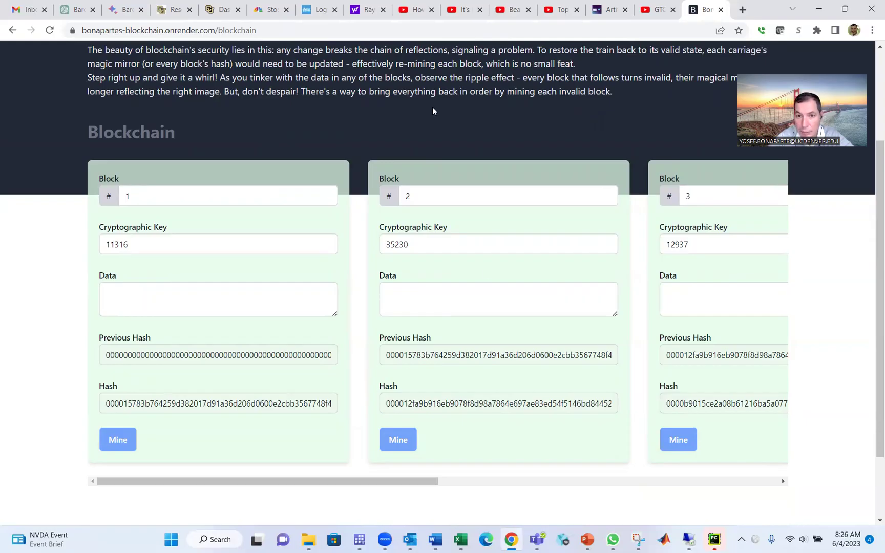
pyautogui.scroll(3, 432, 106)
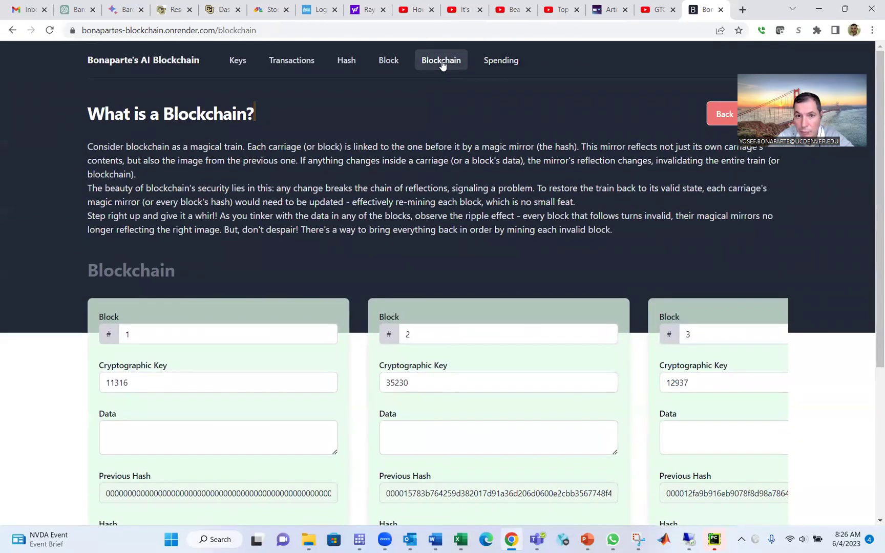
pyautogui.click(485, 75)
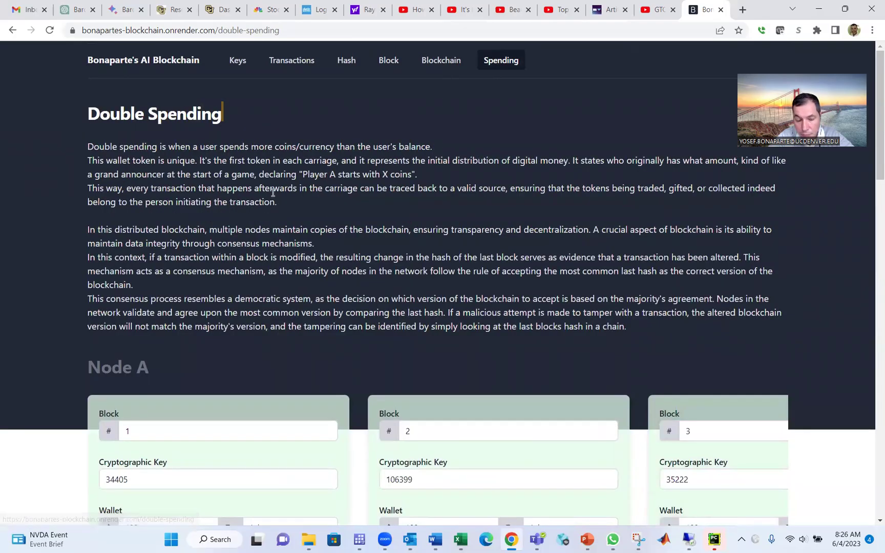
pyautogui.scroll(-2, 273, 192)
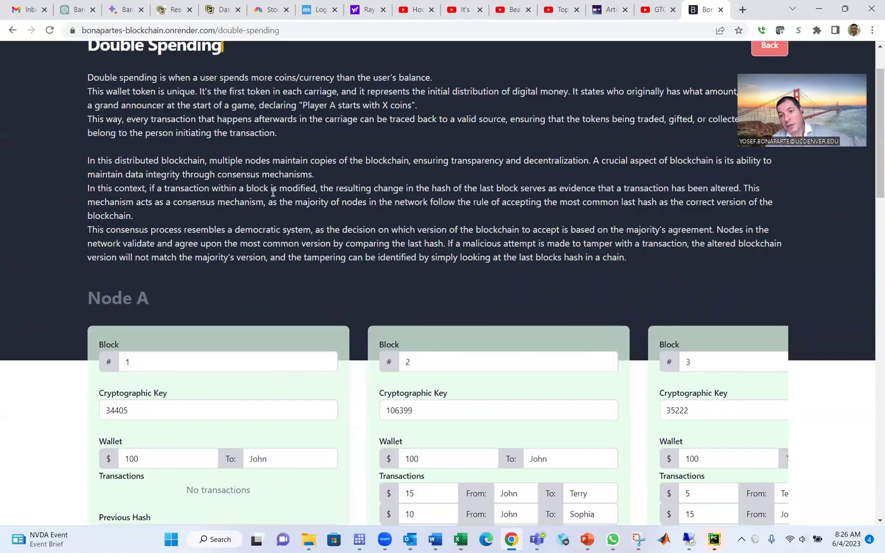
pyautogui.scroll(-1, 273, 192)
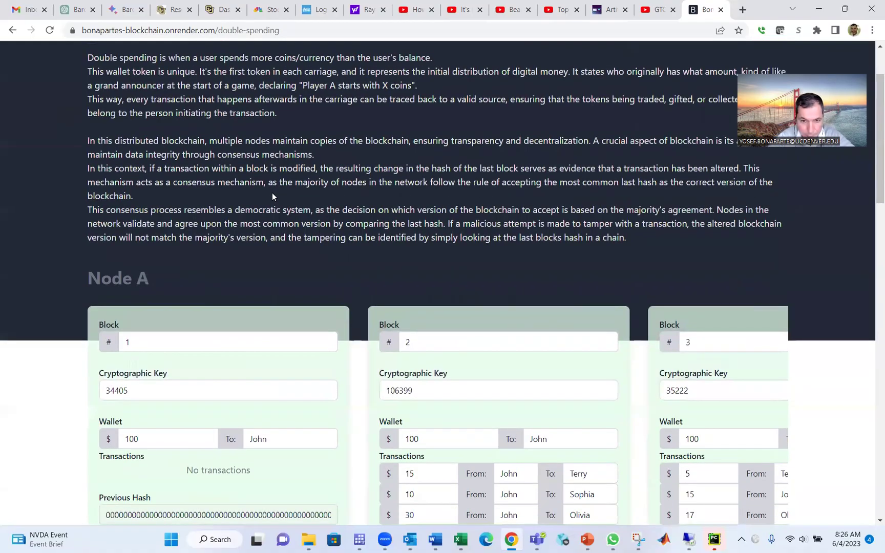
pyautogui.scroll(-4, 271, 193)
pyautogui.scroll(5, 272, 193)
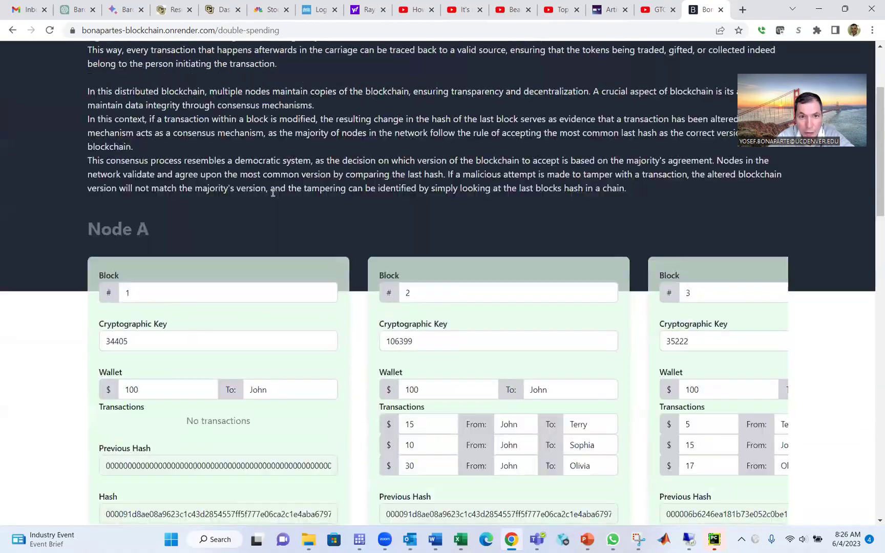
pyautogui.scroll(2, 273, 192)
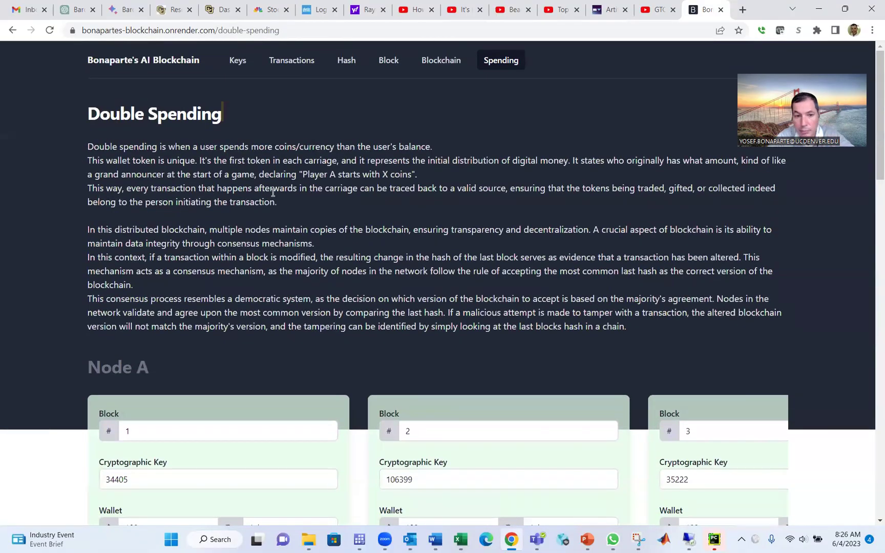
pyautogui.scroll(-4, 272, 192)
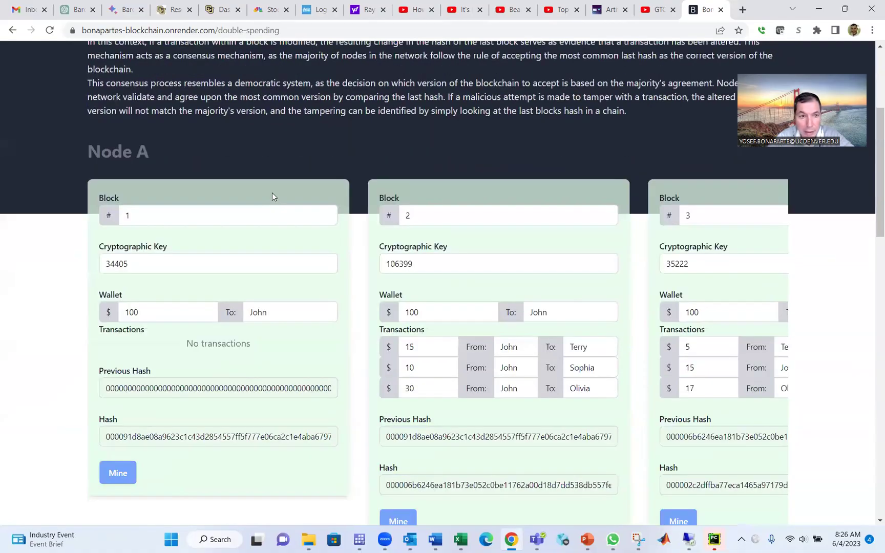
pyautogui.scroll(-1, 271, 193)
pyautogui.scroll(-1, 73, 95)
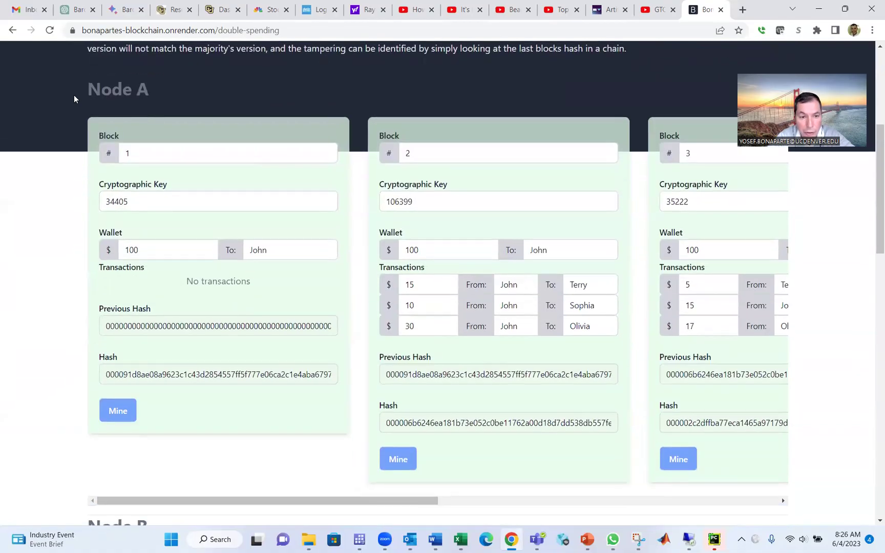
pyautogui.scroll(-13, 73, 95)
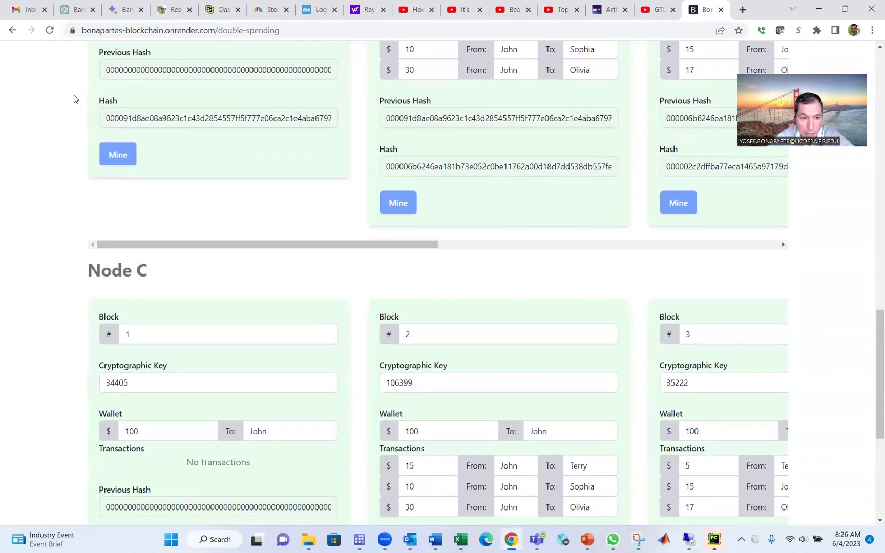
pyautogui.scroll(-3, 73, 94)
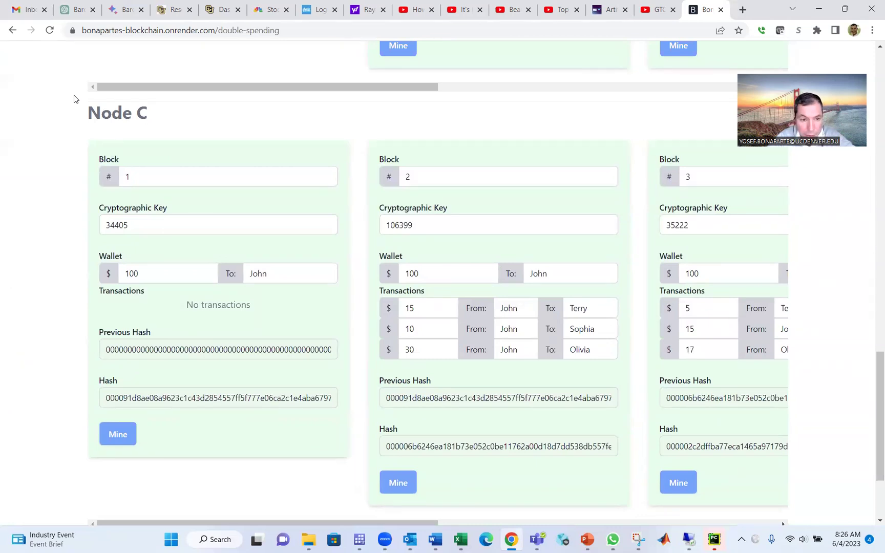
pyautogui.scroll(11, 74, 98)
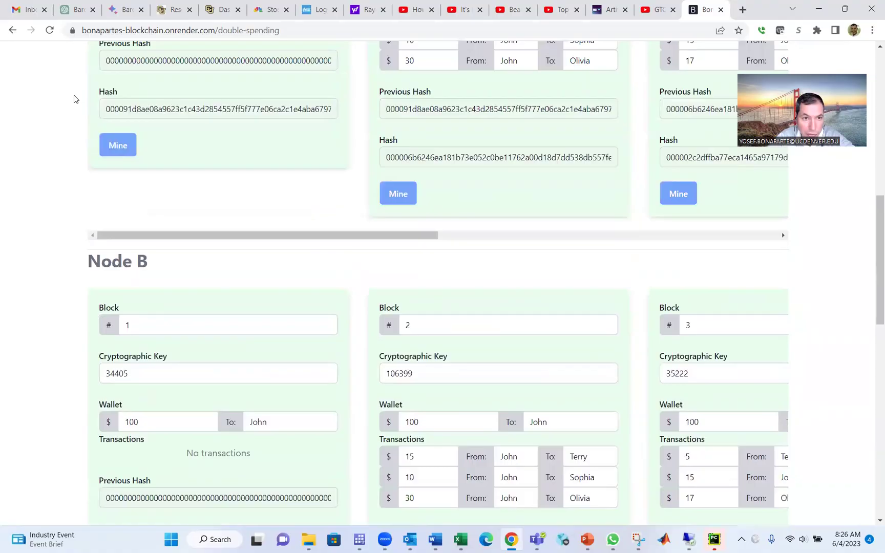
pyautogui.scroll(5, 75, 98)
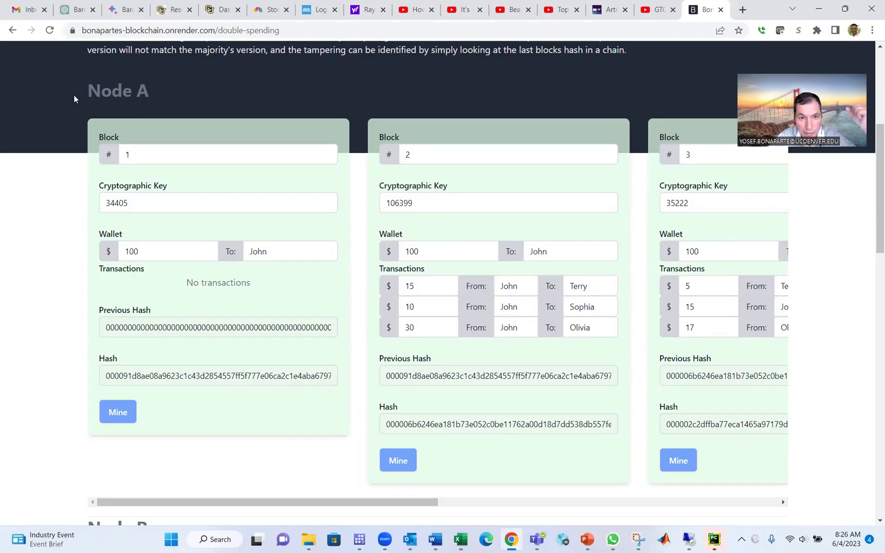
pyautogui.scroll(1, 74, 97)
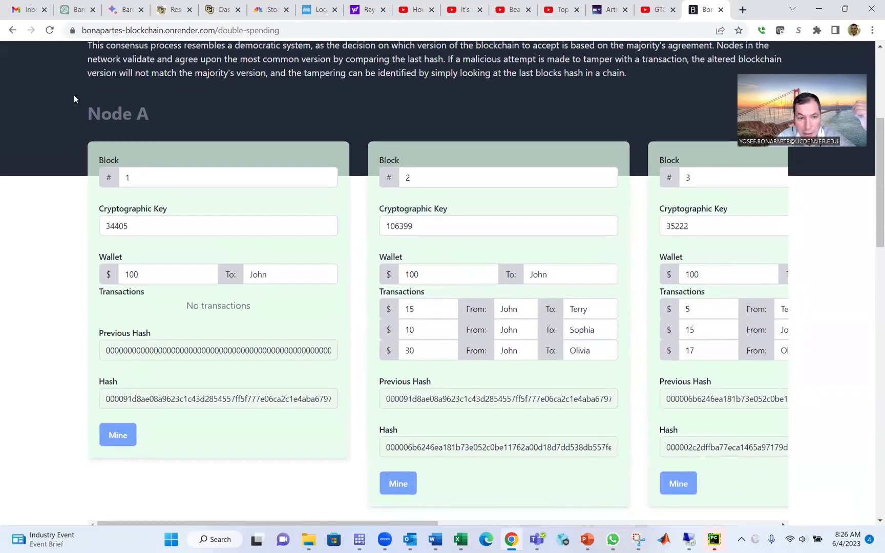
pyautogui.scroll(-10, 74, 97)
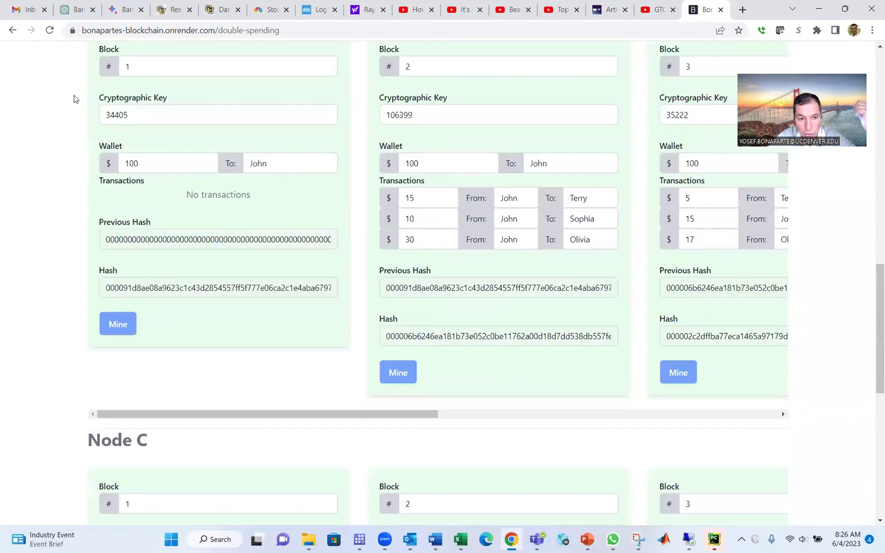
pyautogui.scroll(-5, 73, 97)
pyautogui.scroll(20, 74, 97)
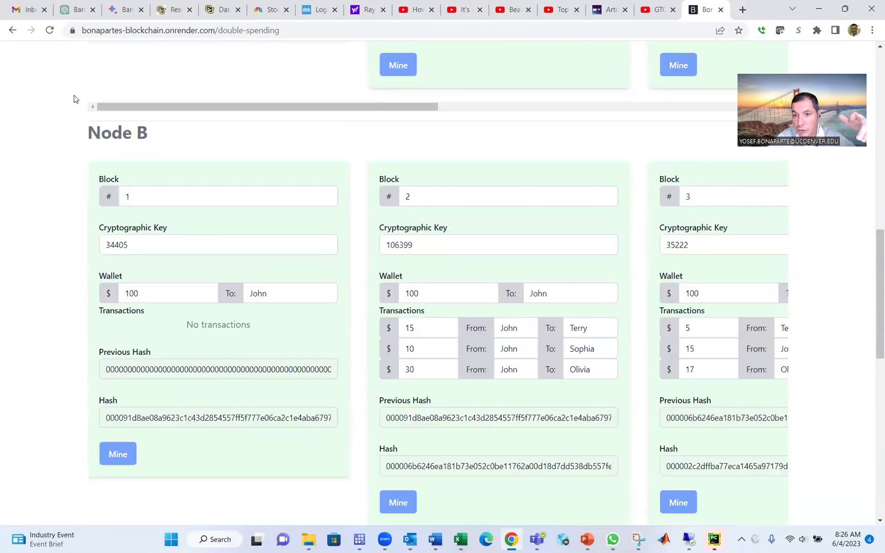
pyautogui.scroll(-1, 74, 94)
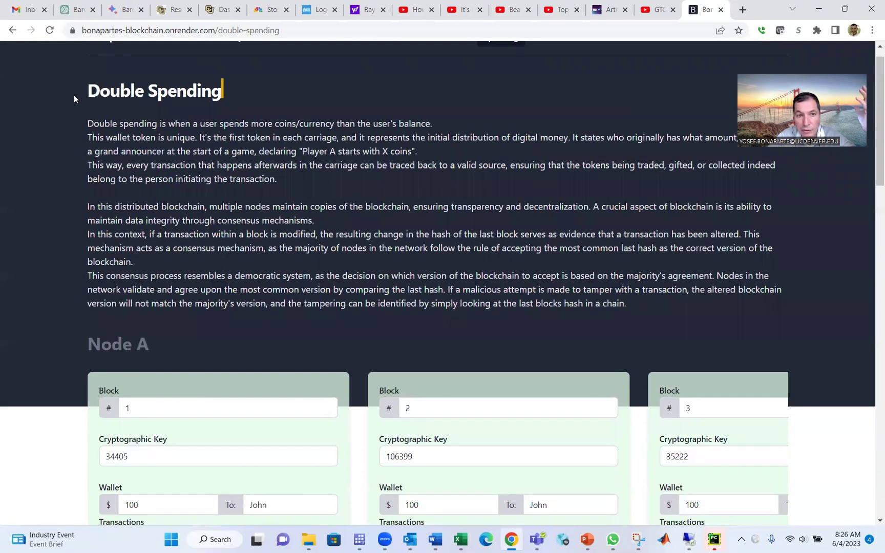
pyautogui.scroll(1, 74, 94)
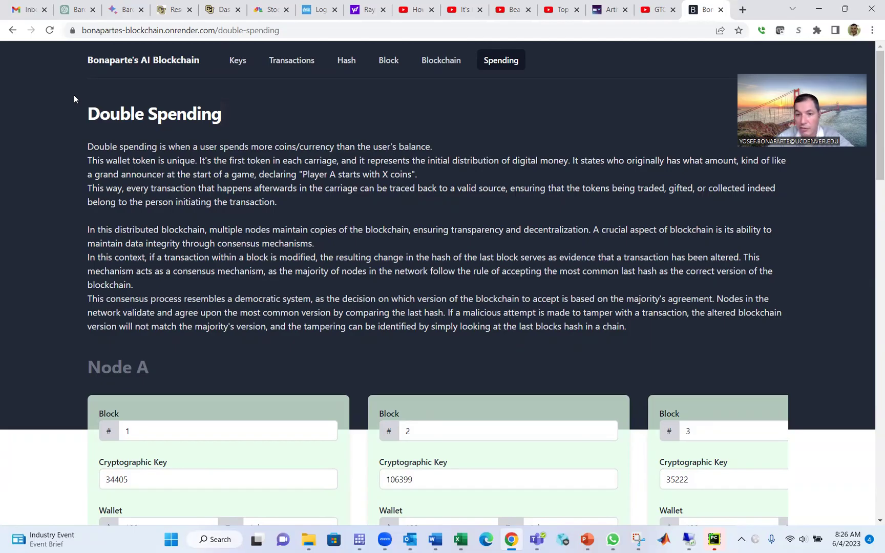
pyautogui.scroll(-10, 74, 99)
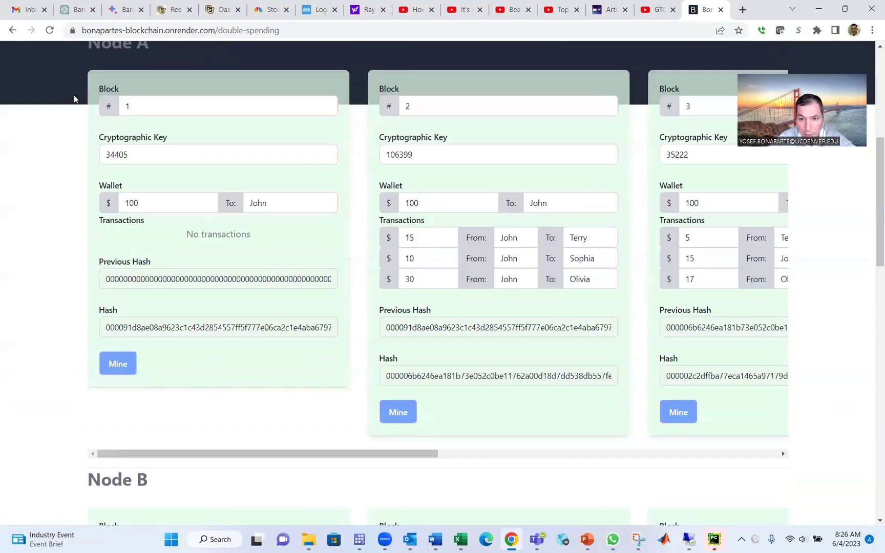
pyautogui.scroll(10, 74, 98)
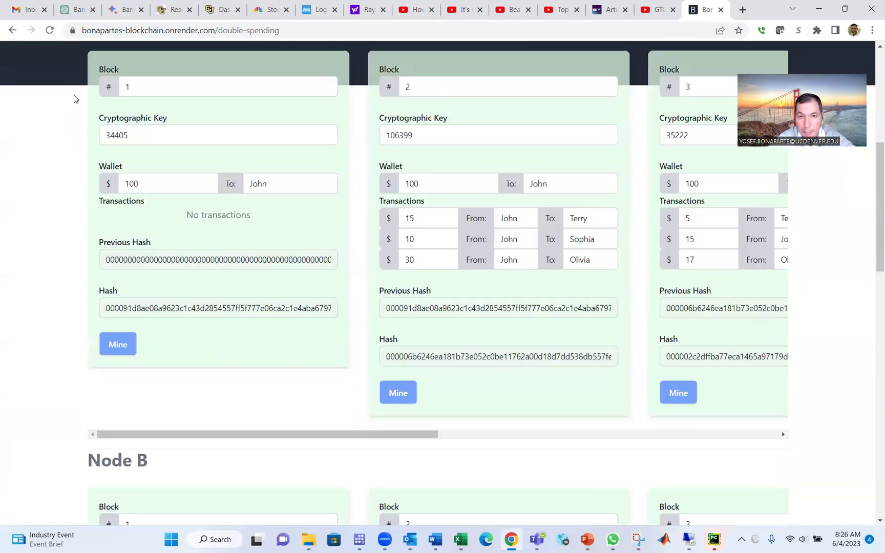
pyautogui.scroll(2, 74, 99)
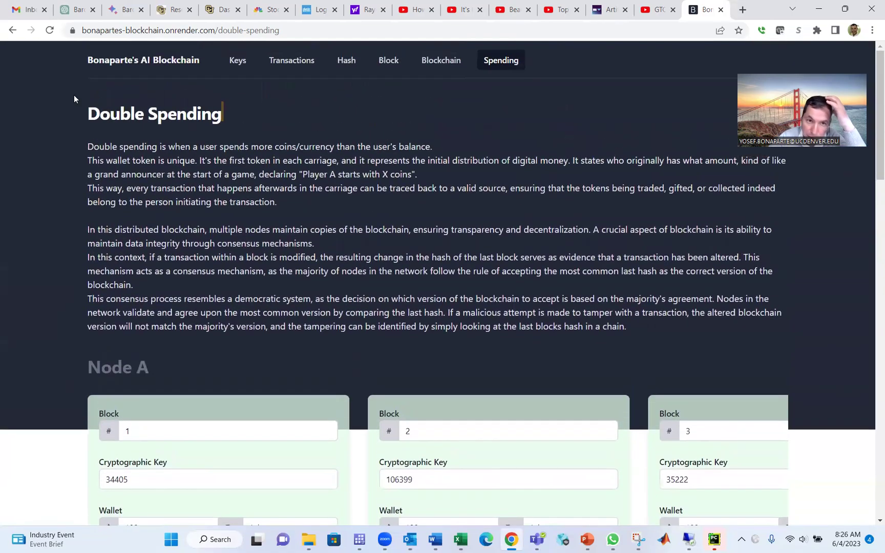
pyautogui.scroll(-5, 74, 98)
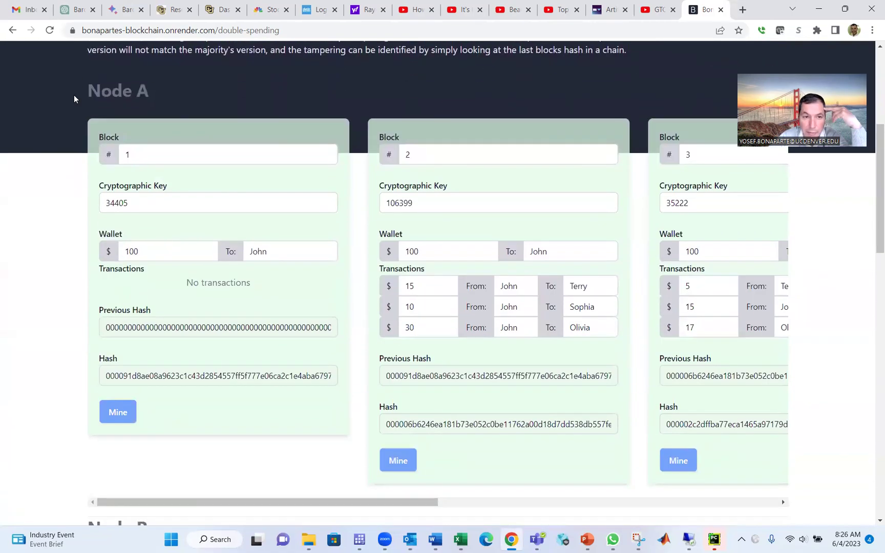
pyautogui.scroll(-7, 74, 98)
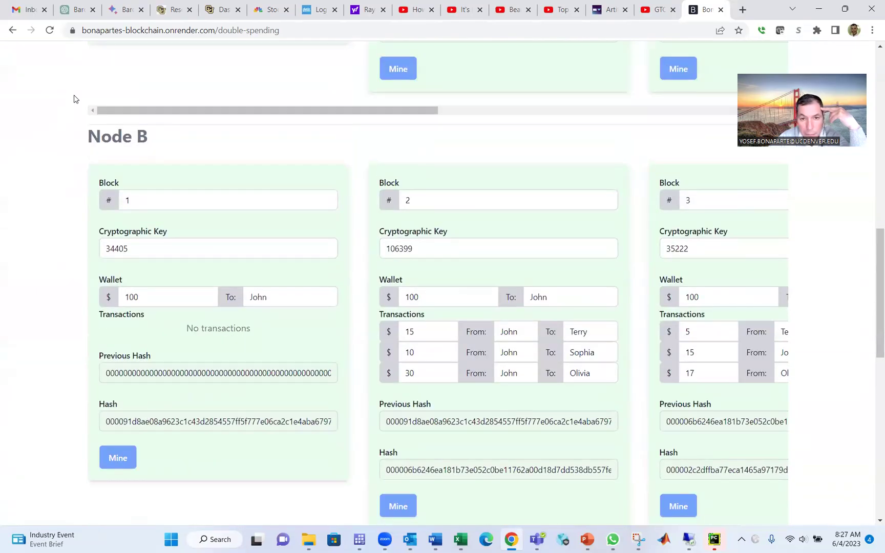
# Change Node B Block 2's wallet from 100 to 1000.
pyautogui.click(436, 297)
pyautogui.write('0')
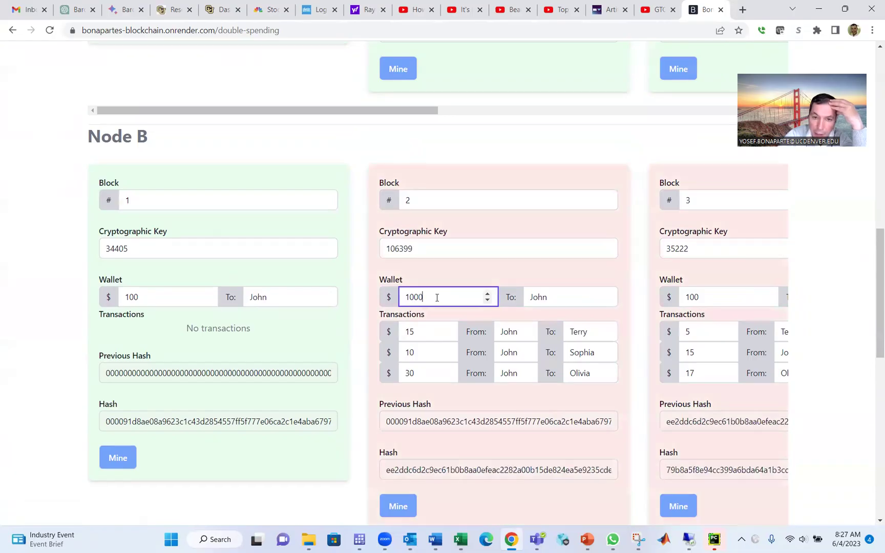
pyautogui.click(352, 430)
pyautogui.scroll(-2, 353, 429)
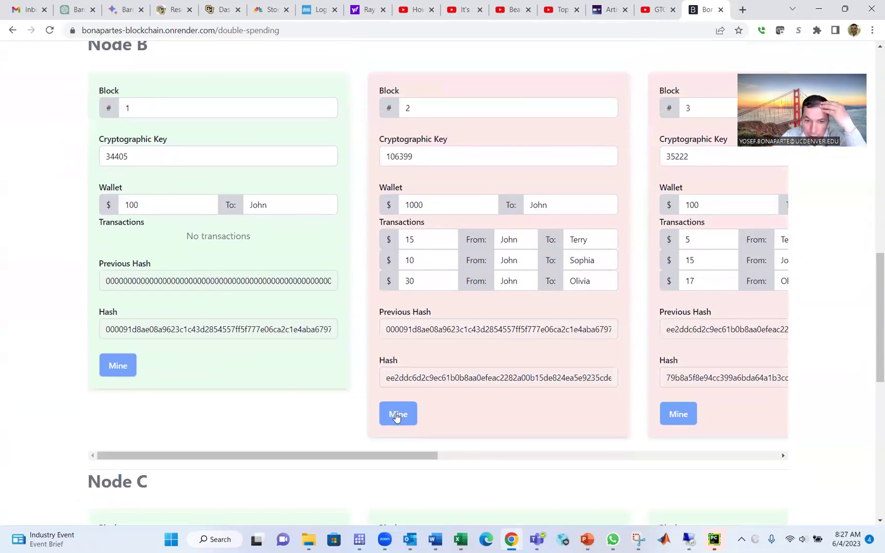
# Re-mine Node B's Blocks 2, 3, 4 and 5 so the chain is valid.
pyautogui.click(397, 415)
pyautogui.click(680, 416)
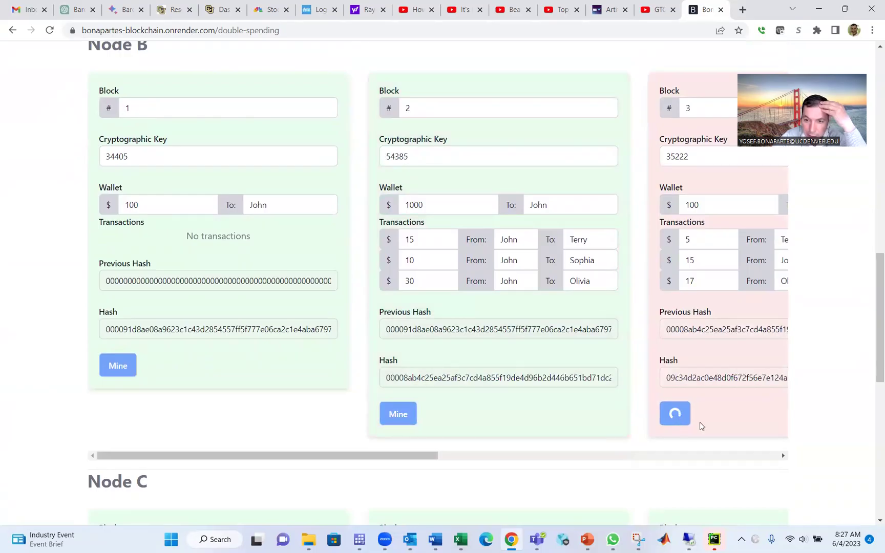
pyautogui.click(782, 456)
pyautogui.moveTo(782, 457); pyautogui.dragTo(781, 456)
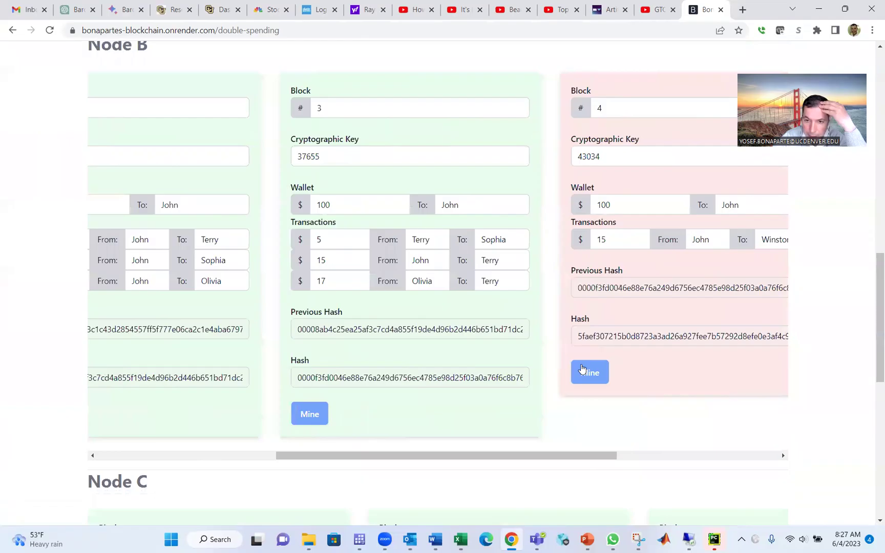
pyautogui.click(594, 372)
pyautogui.click(782, 456)
pyautogui.click(775, 457)
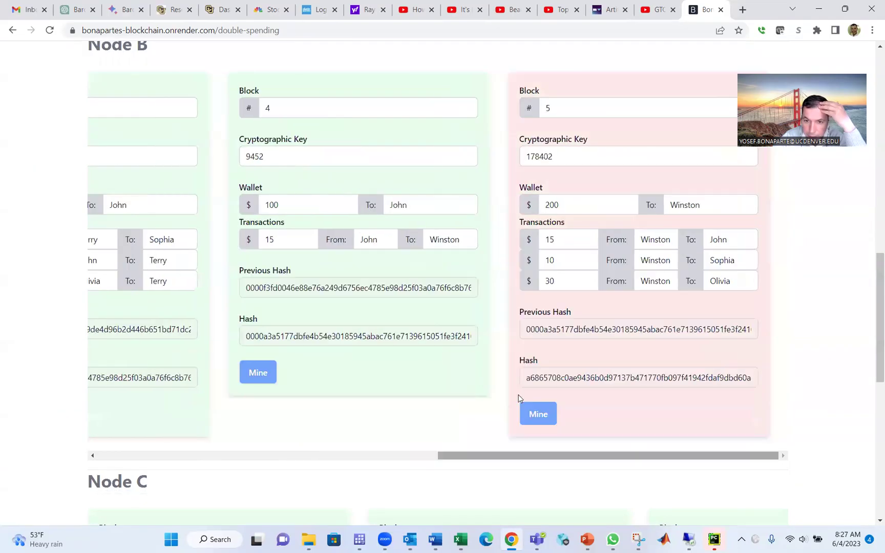
pyautogui.click(533, 409)
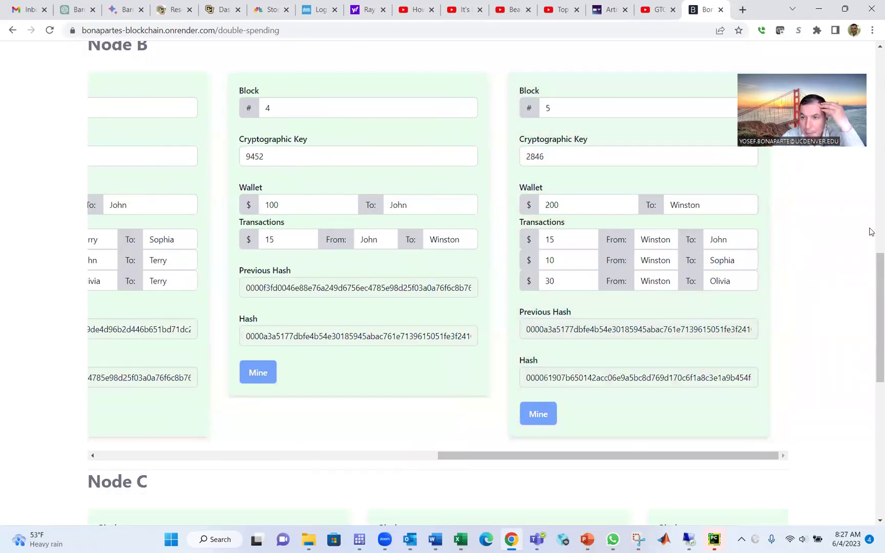
pyautogui.scroll(7, 873, 159)
pyautogui.scroll(5, 872, 132)
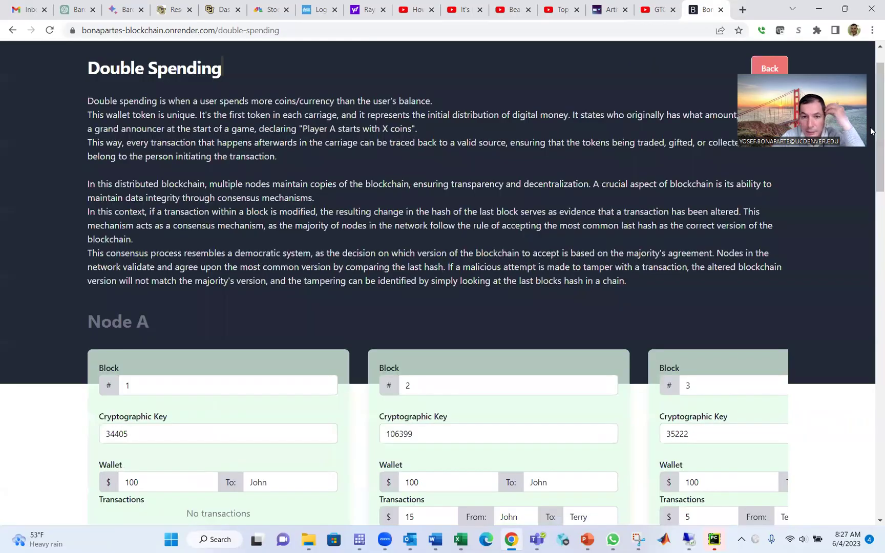
pyautogui.scroll(-9, 328, 253)
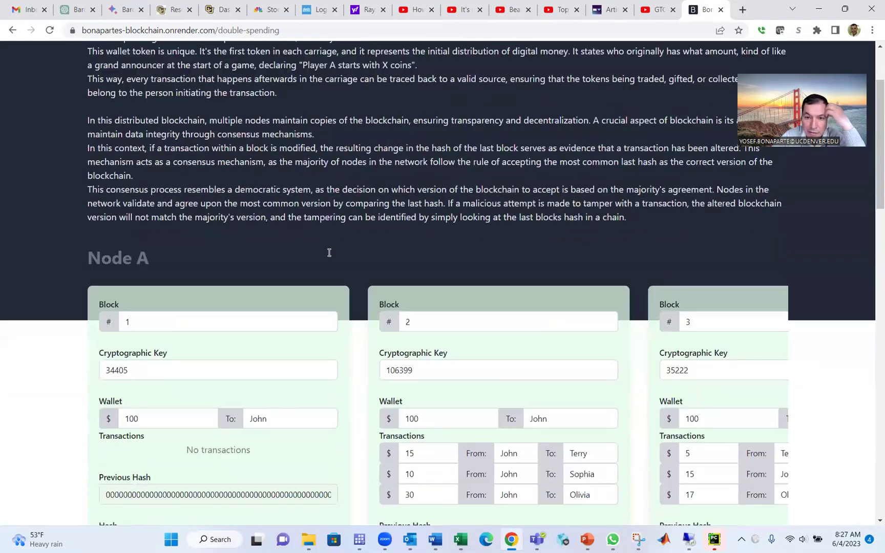
pyautogui.scroll(-7, 328, 254)
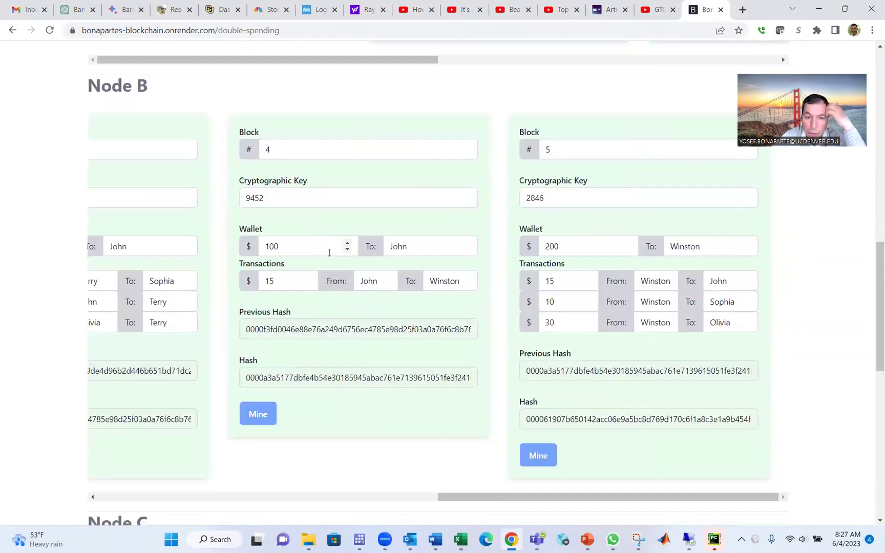
pyautogui.scroll(-3, 329, 255)
pyautogui.scroll(12, 329, 254)
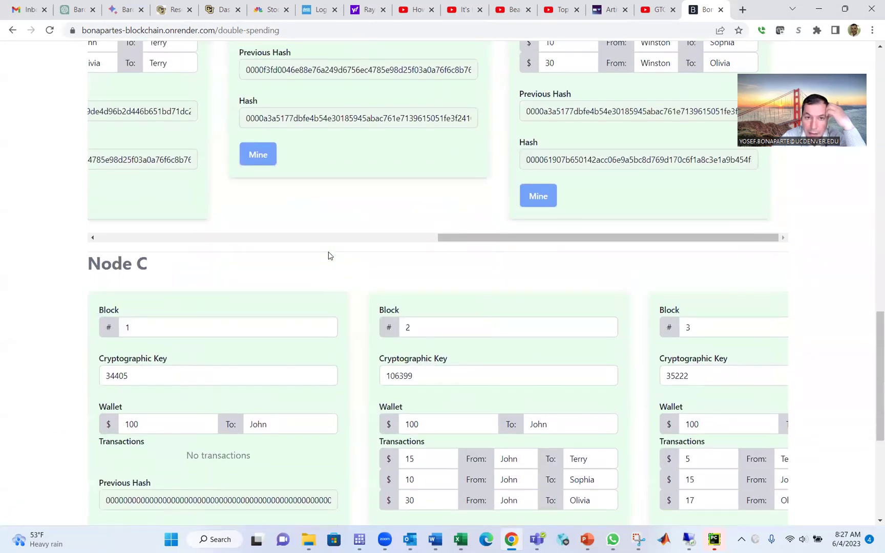
pyautogui.scroll(1, 329, 253)
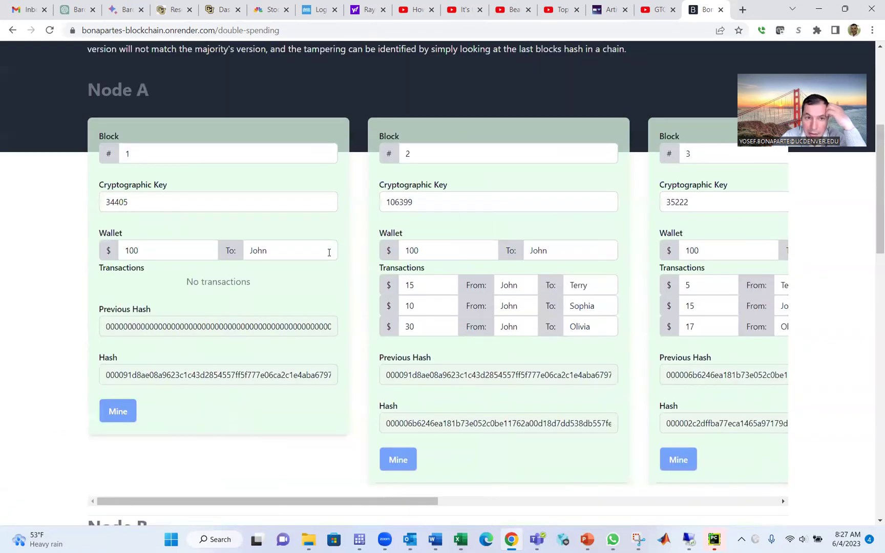
pyautogui.scroll(-5, 329, 252)
pyautogui.scroll(-12, 329, 253)
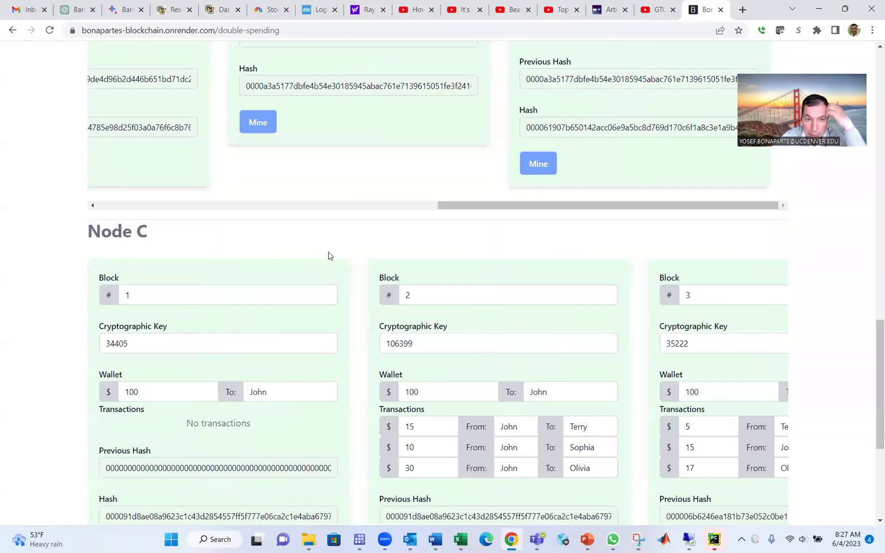
pyautogui.scroll(10, 329, 255)
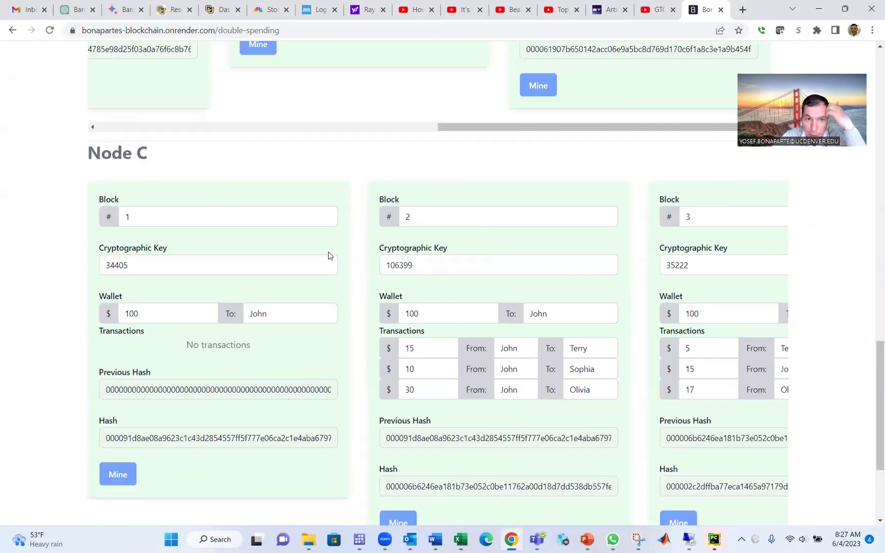
pyautogui.scroll(10, 329, 254)
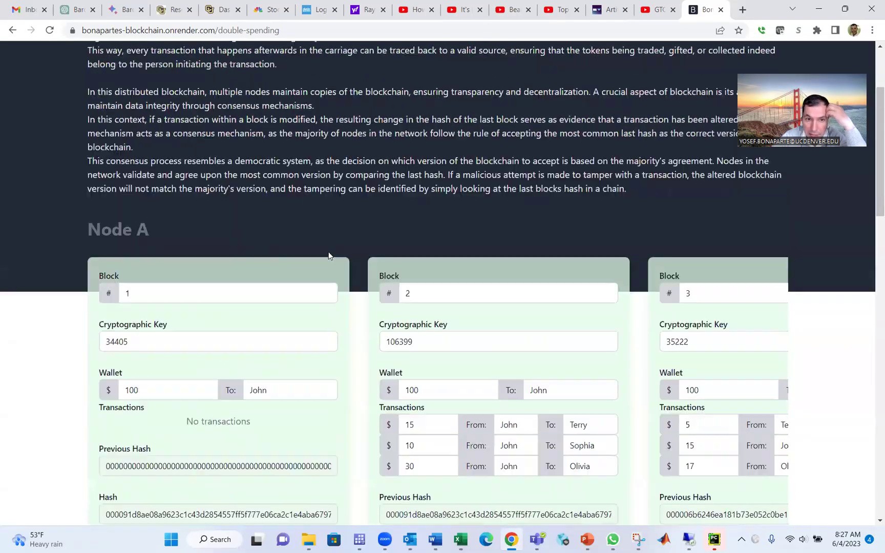
pyautogui.scroll(-2, 328, 255)
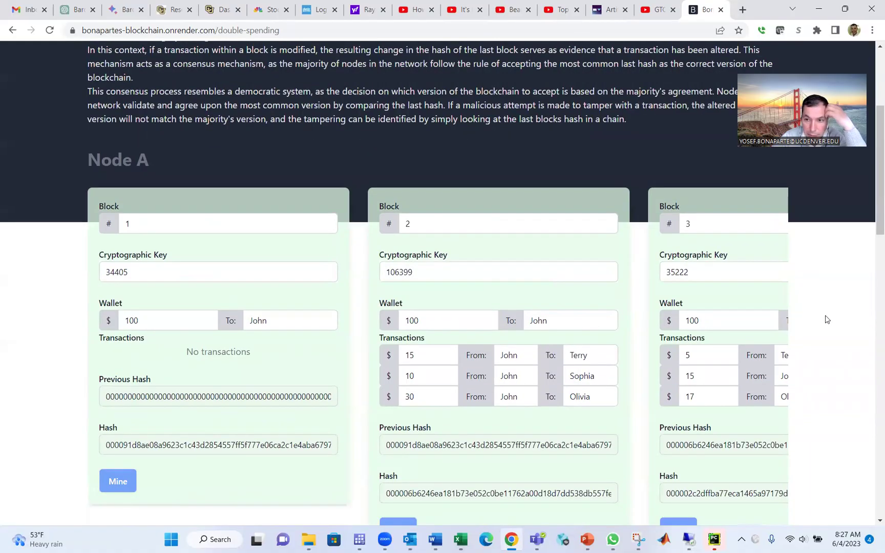
pyautogui.scroll(-15, 825, 320)
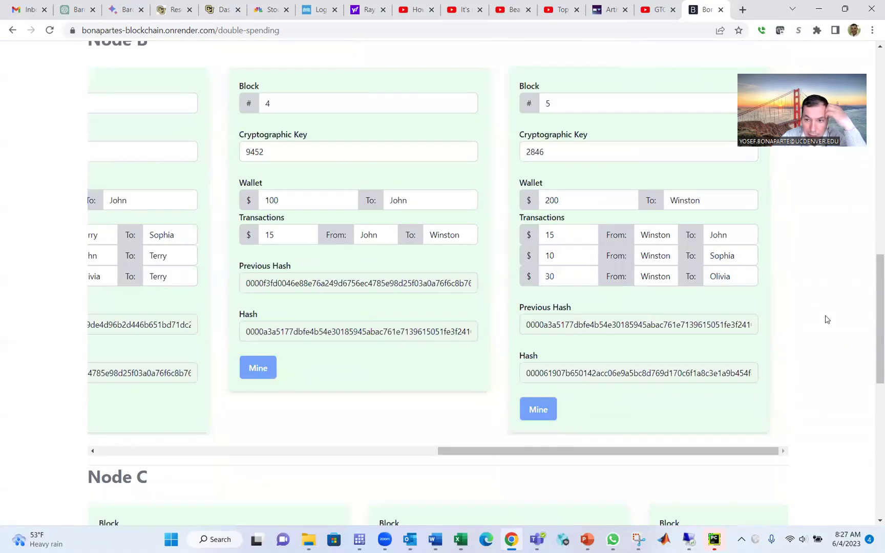
pyautogui.scroll(-1, 633, 359)
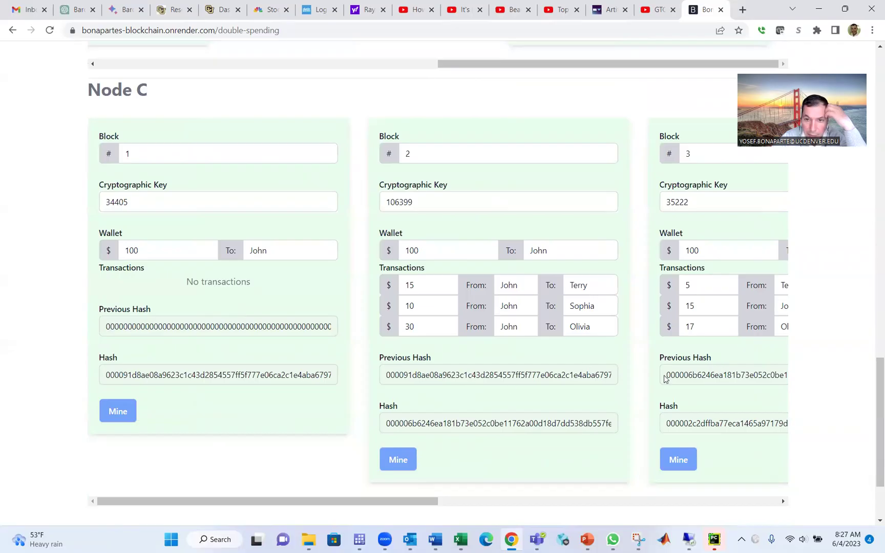
pyautogui.scroll(8, 664, 378)
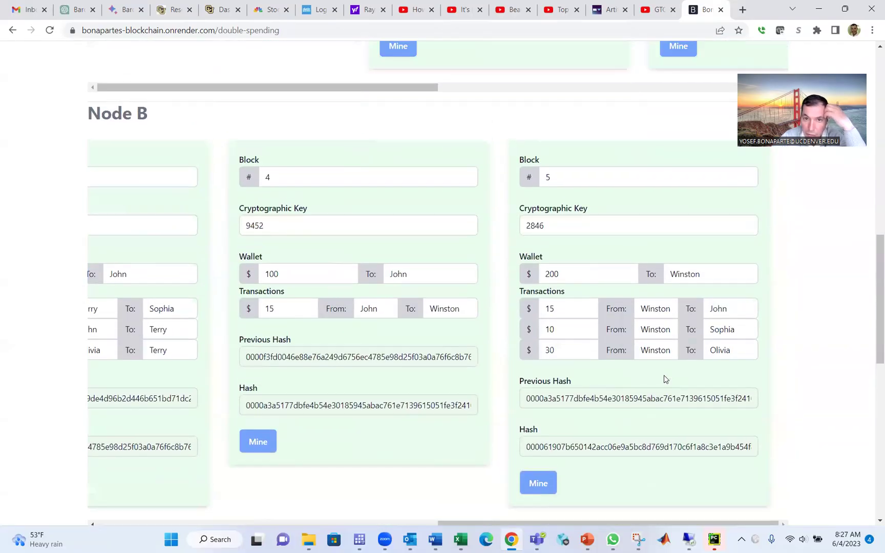
pyautogui.scroll(6, 664, 378)
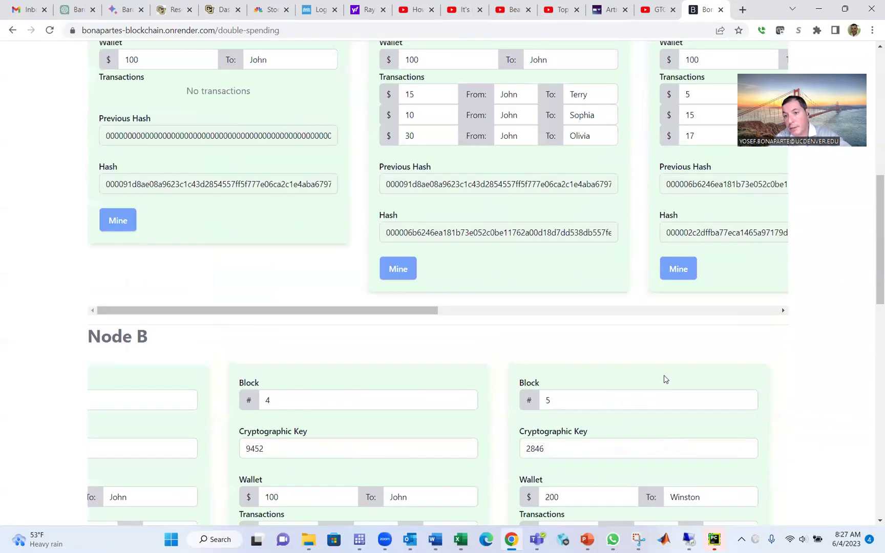
pyautogui.scroll(7, 664, 379)
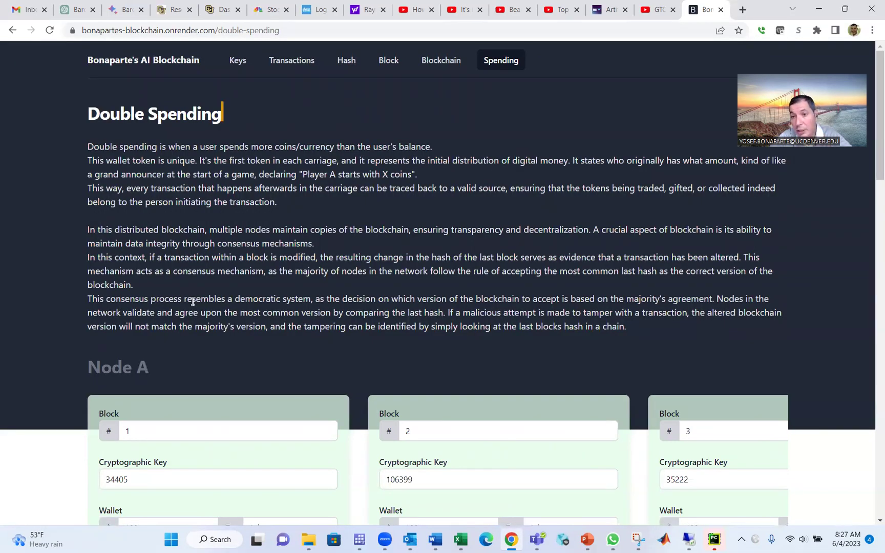
pyautogui.scroll(-1, 192, 301)
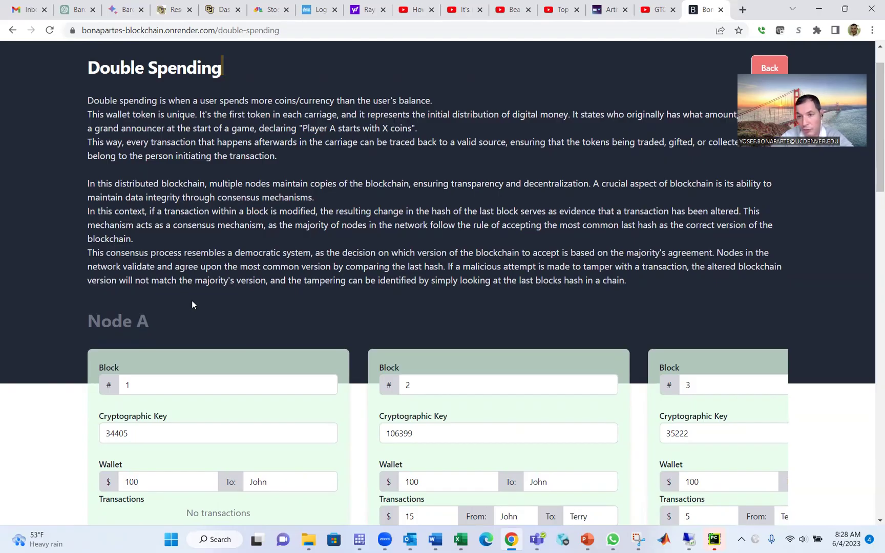
pyautogui.scroll(1, 192, 300)
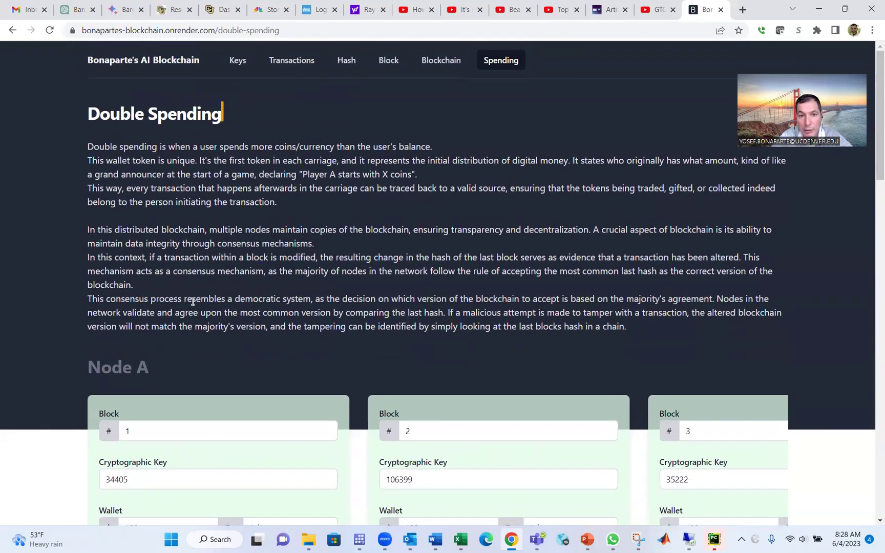